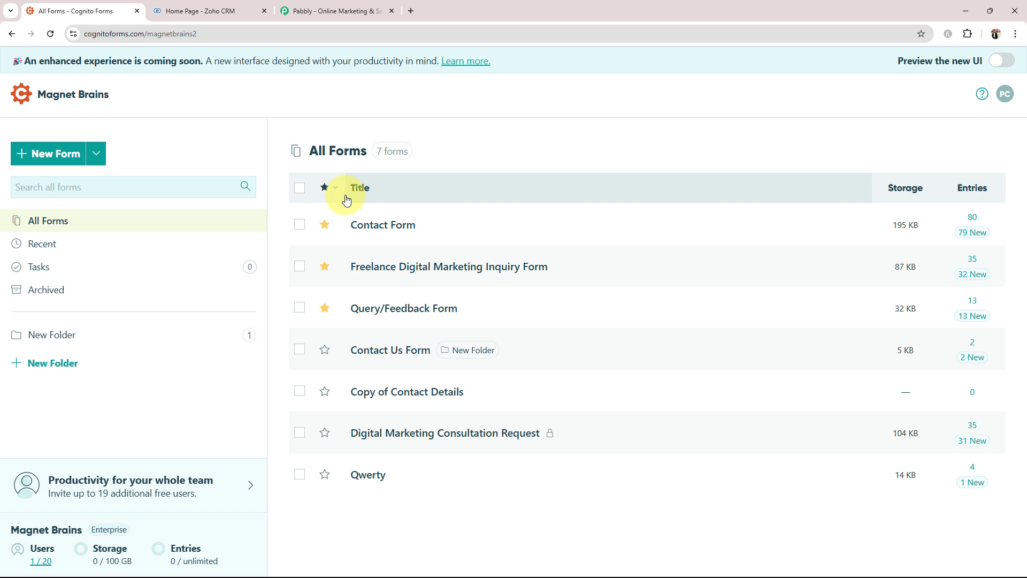
click(225, 10)
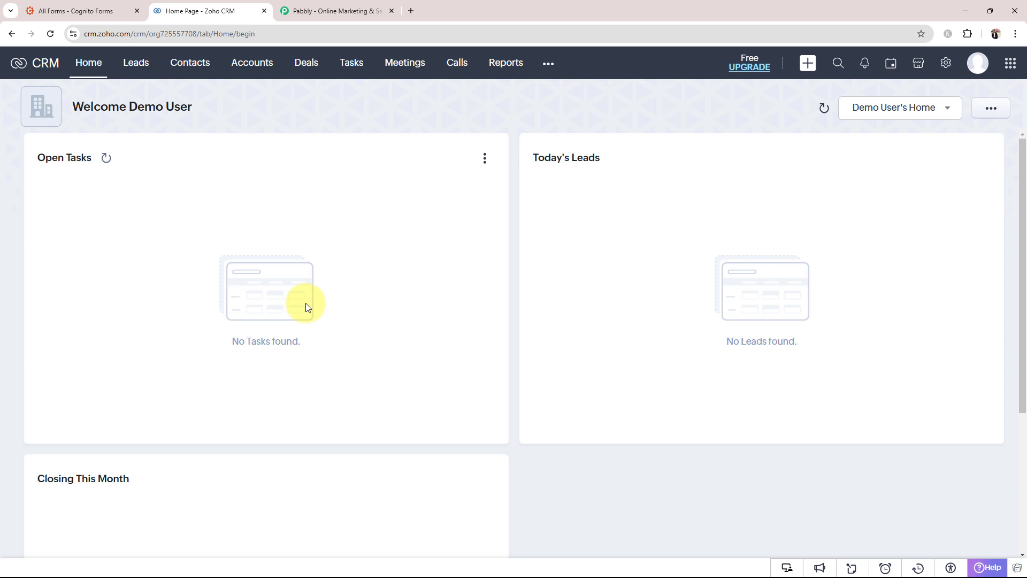
click(107, 10)
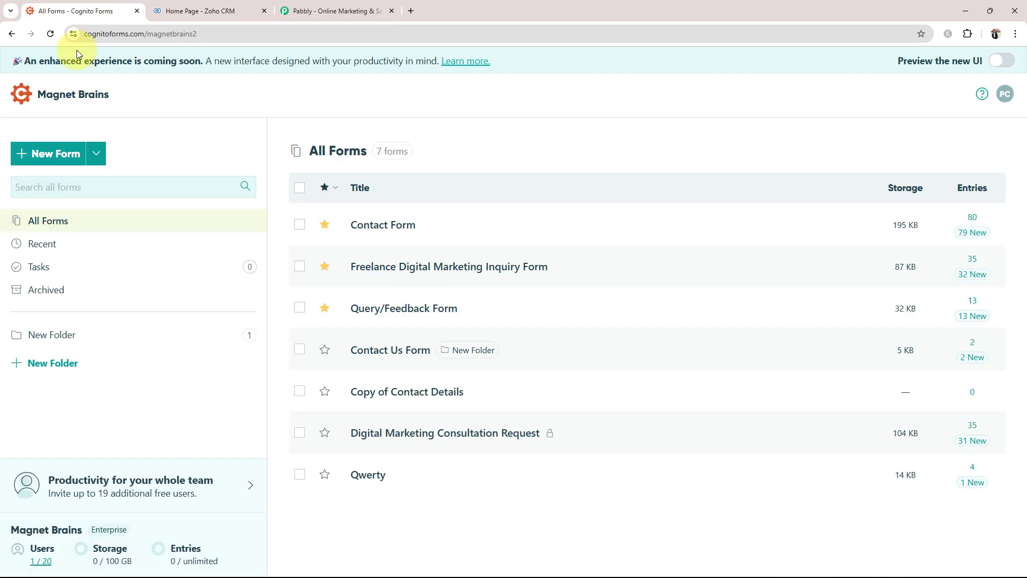
- Switch to the Pabbly website, sign in and access the Pabbly Connect application
click(337, 5)
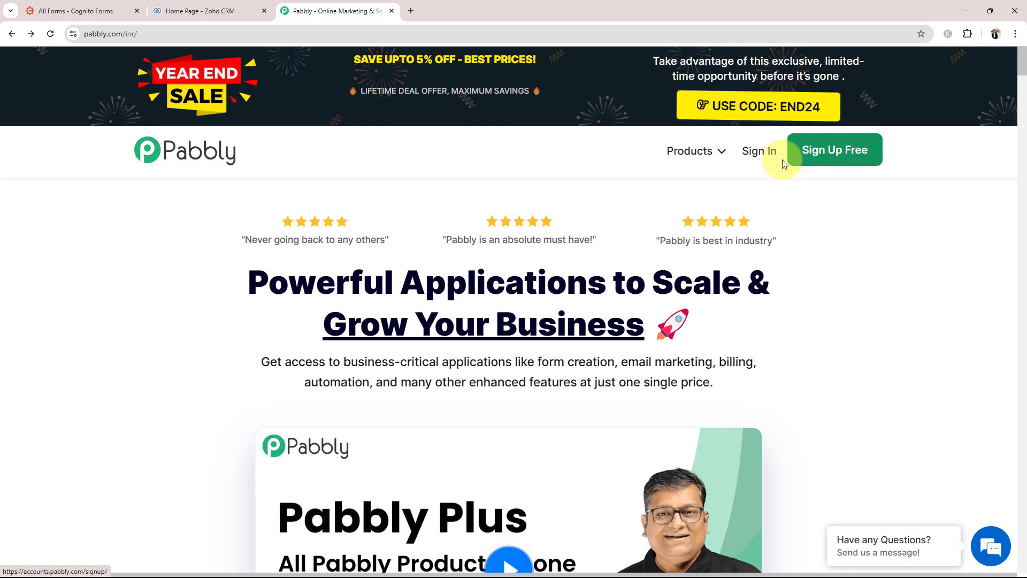
click(752, 152)
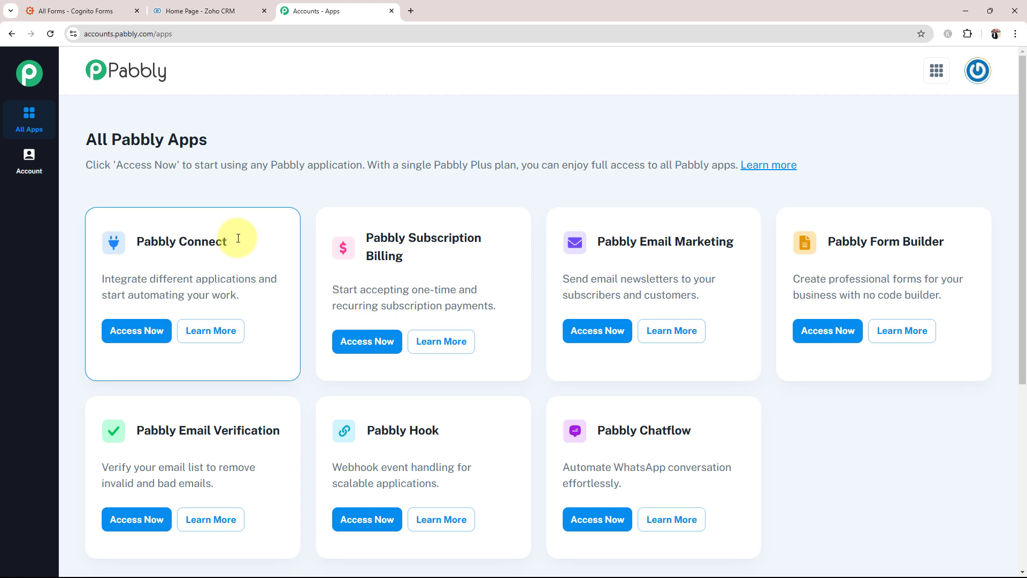
drag(145, 237, 258, 225)
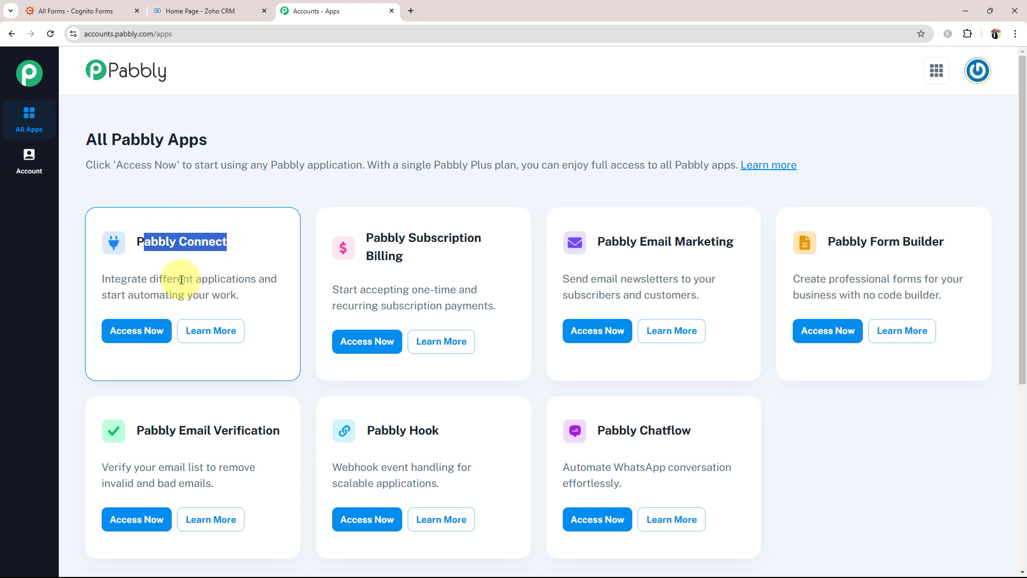
click(155, 320)
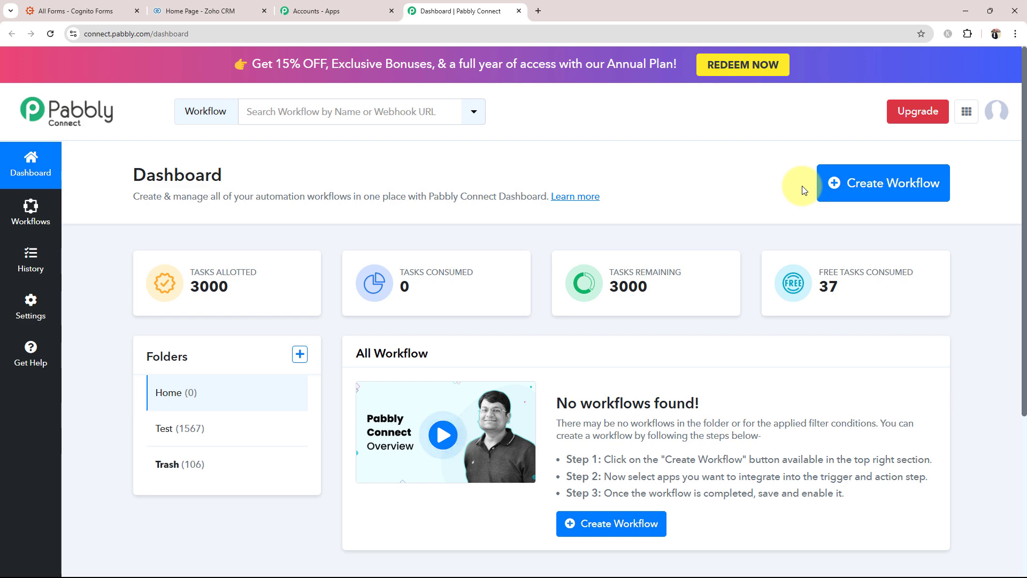
- Create a workflow named "Create Zoho CRM Contact on Cognito Forms Submission" in the Home folder and collapse its trigger step
click(856, 185)
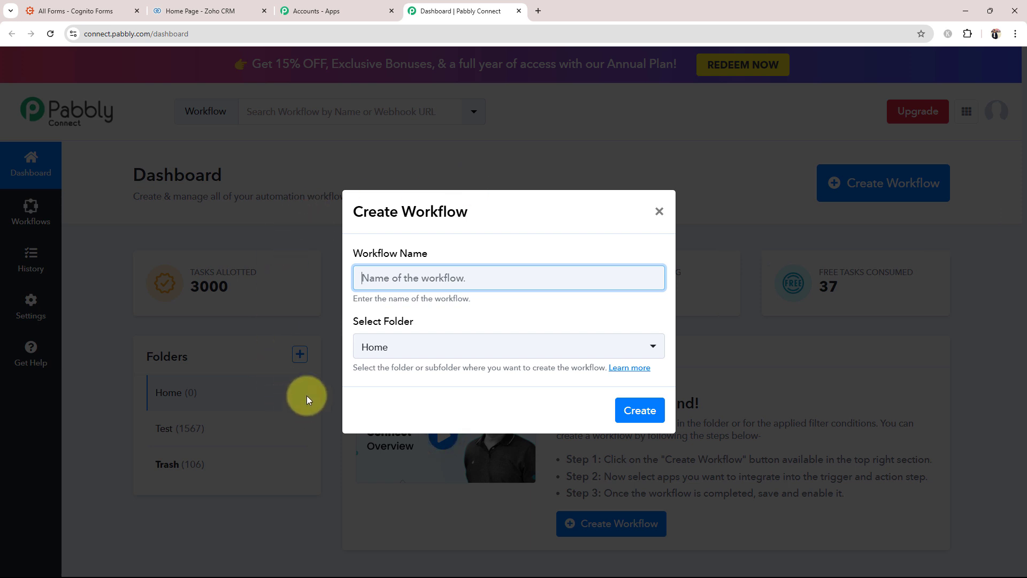
text(Create Zoho CRM Contact on Cognito Forms Submission)
click(462, 409)
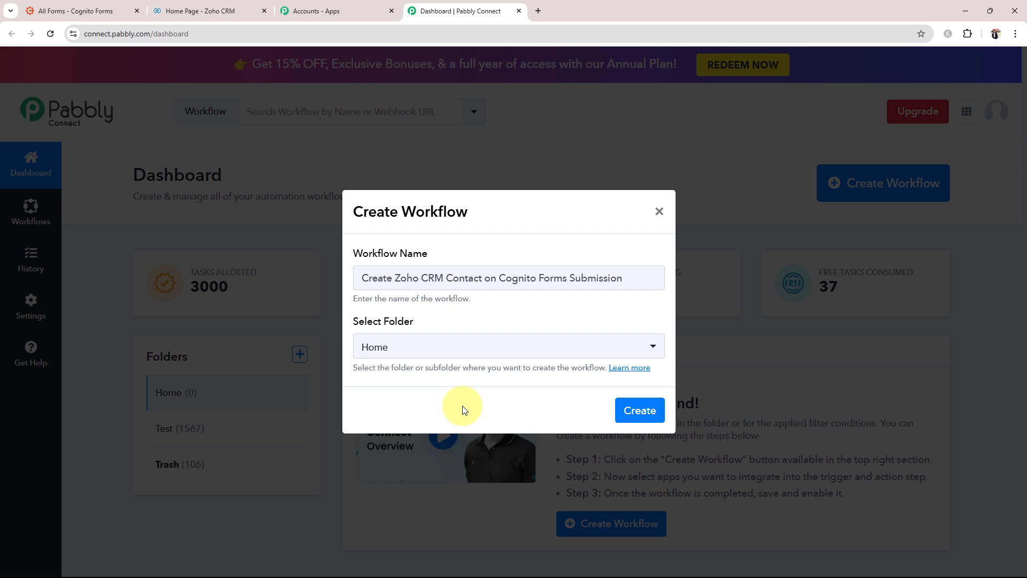
click(420, 349)
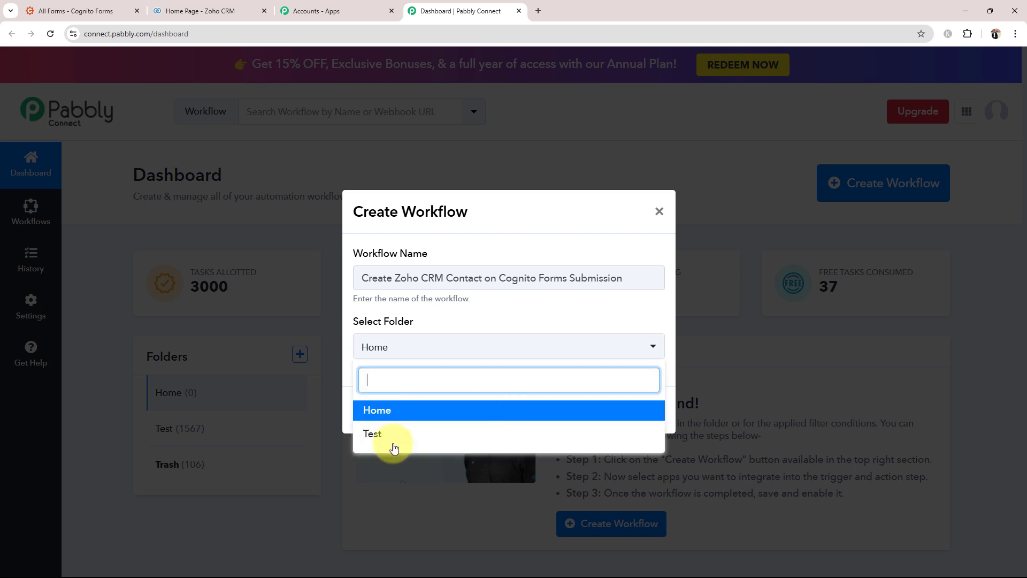
click(392, 412)
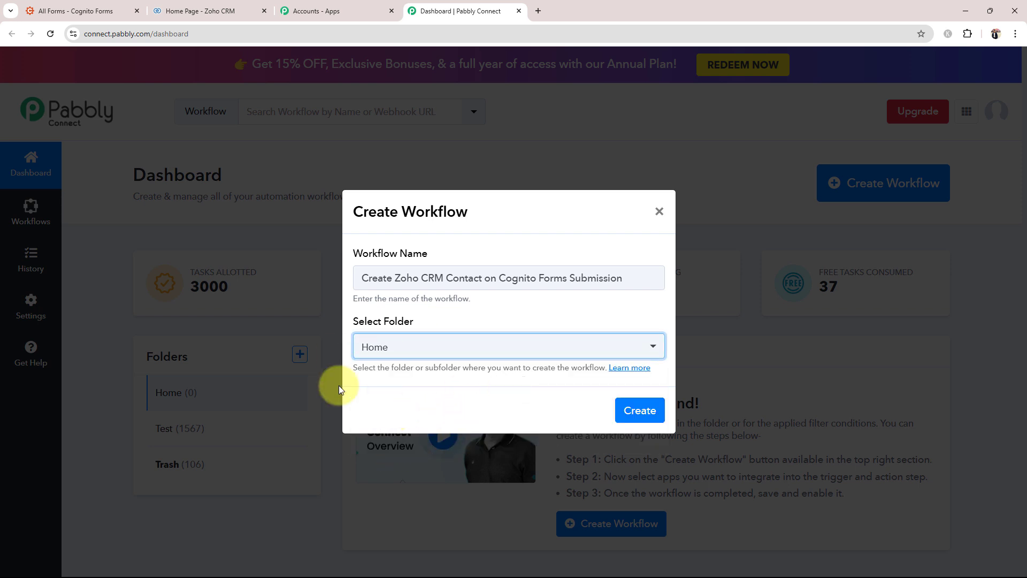
click(638, 410)
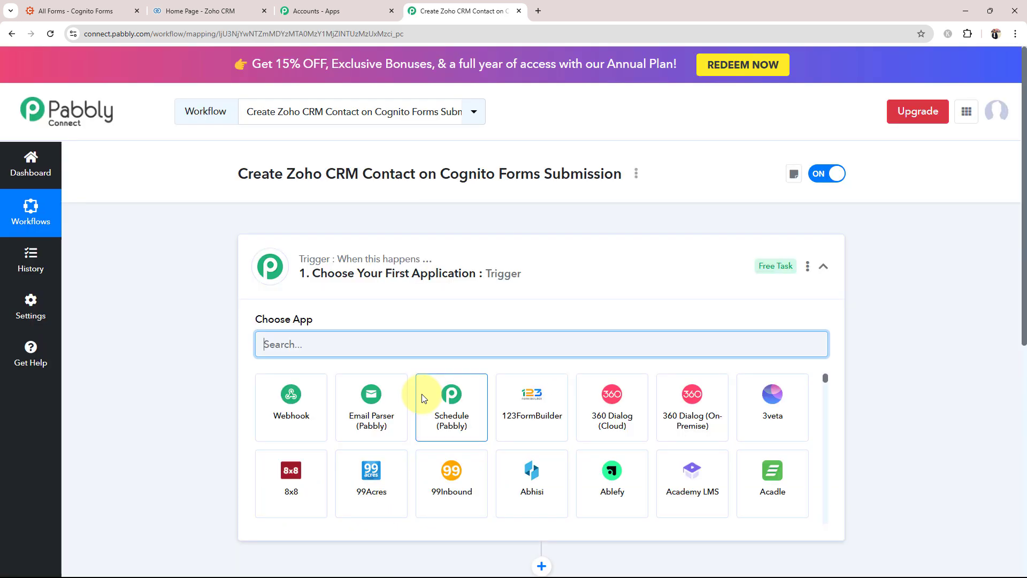
click(573, 280)
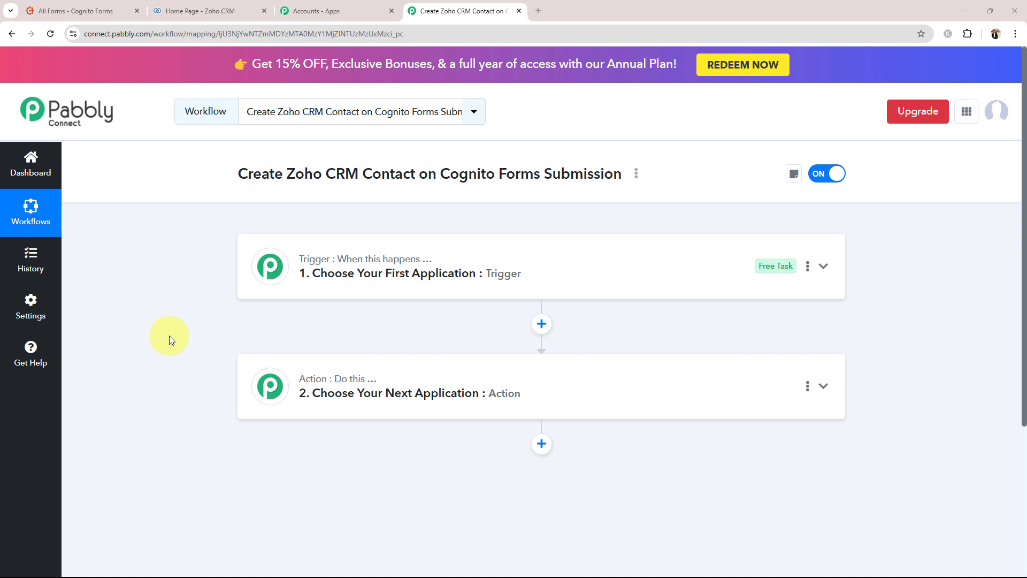
- Switch to Cognito Forms and open the Contact Form for building
click(70, 10)
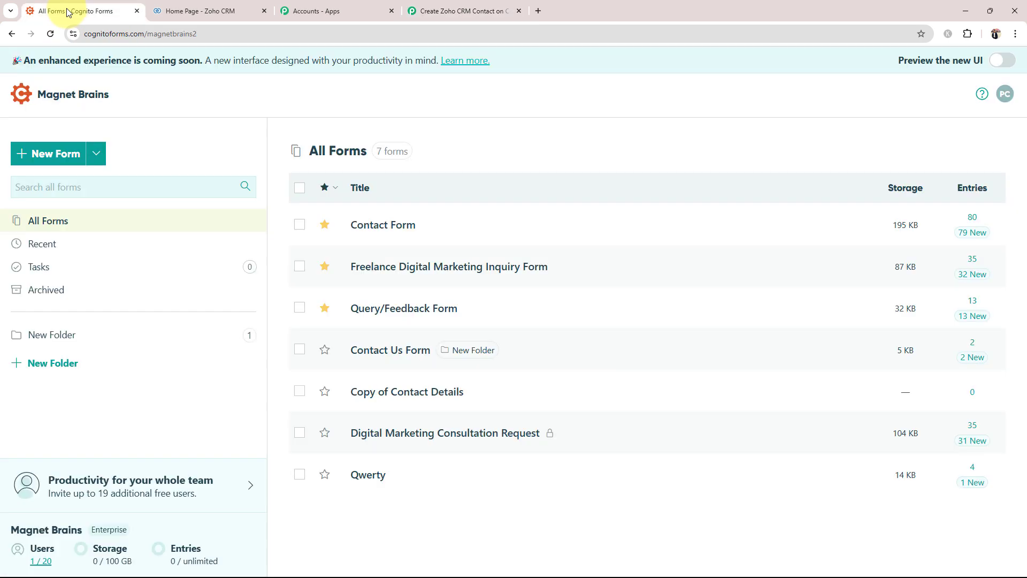
mouse_move(458, 210)
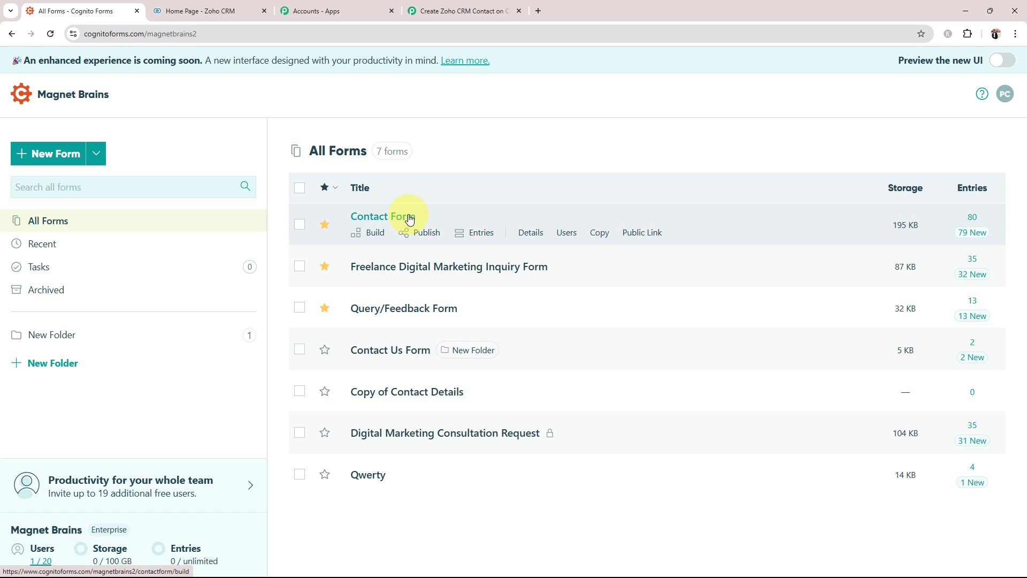
click(229, 8)
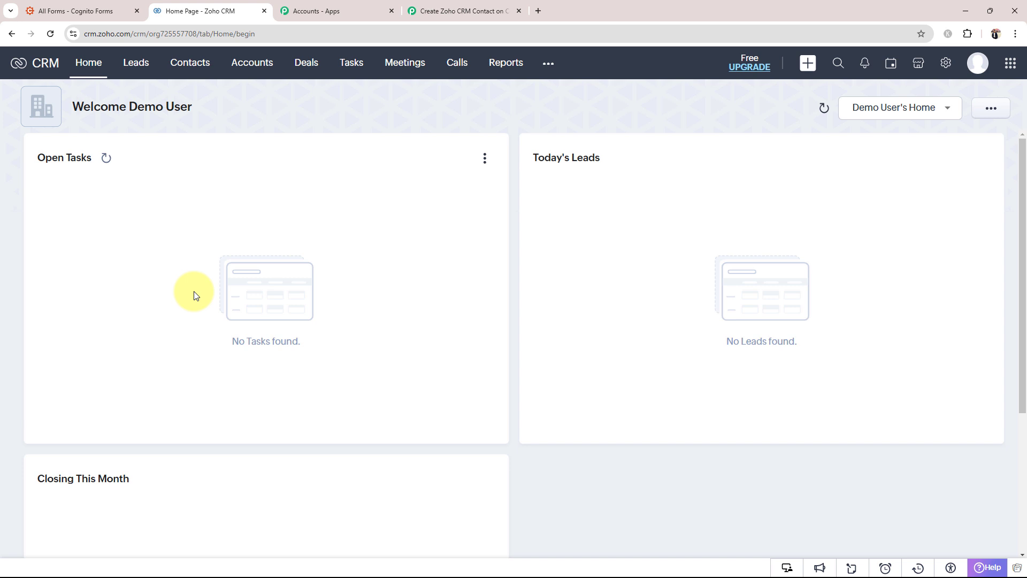
click(91, 11)
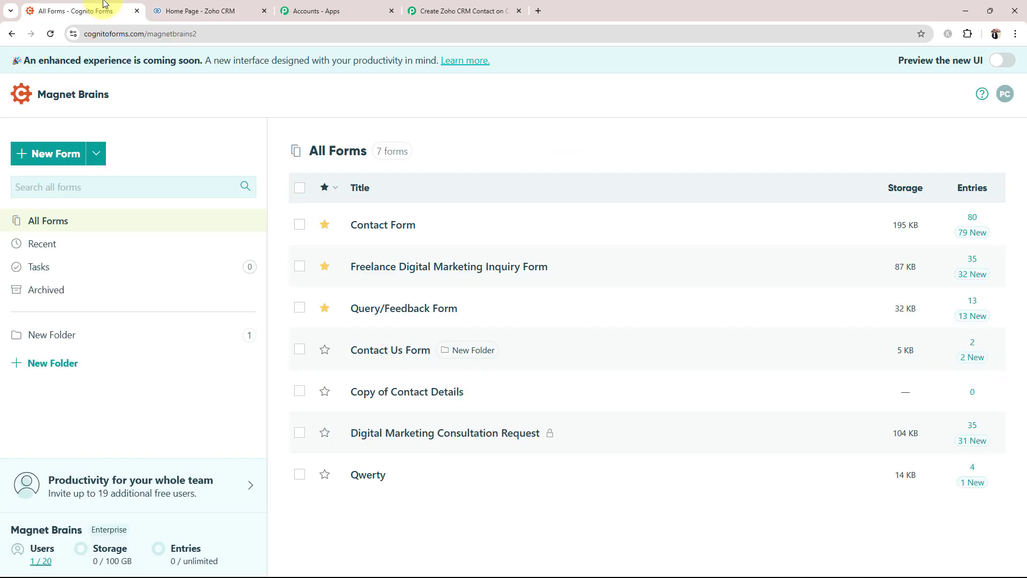
click(367, 223)
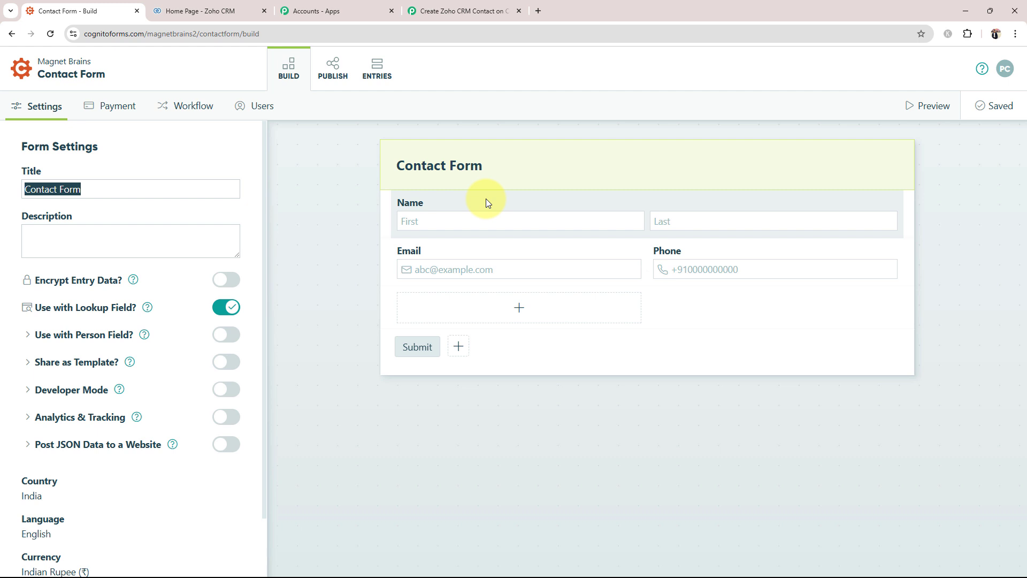
- In the Pabbly Connect workflow, set the trigger application to Cognito Forms with the event New Entry, and collapse the trigger step
click(462, 11)
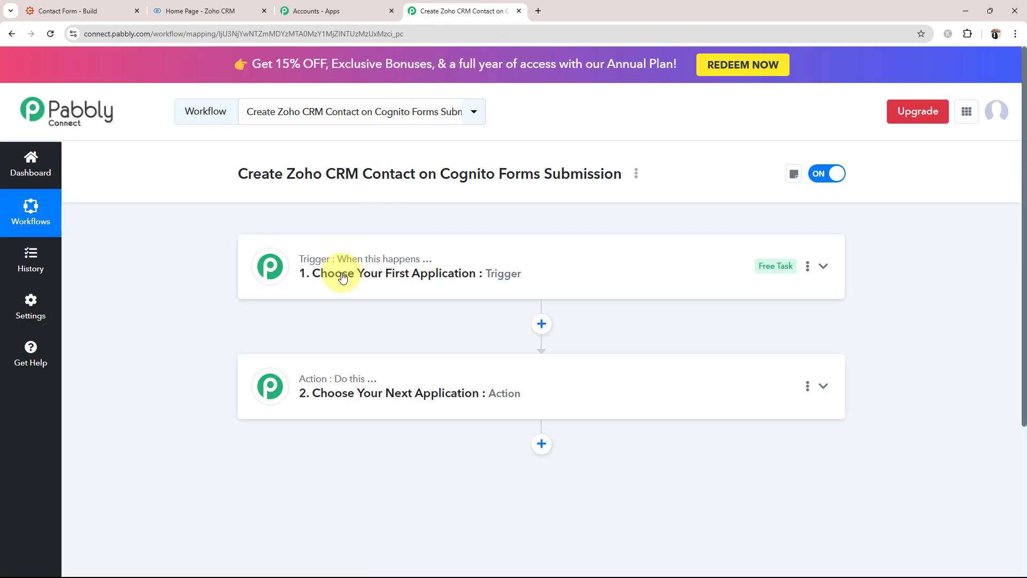
click(391, 287)
text(cogn)
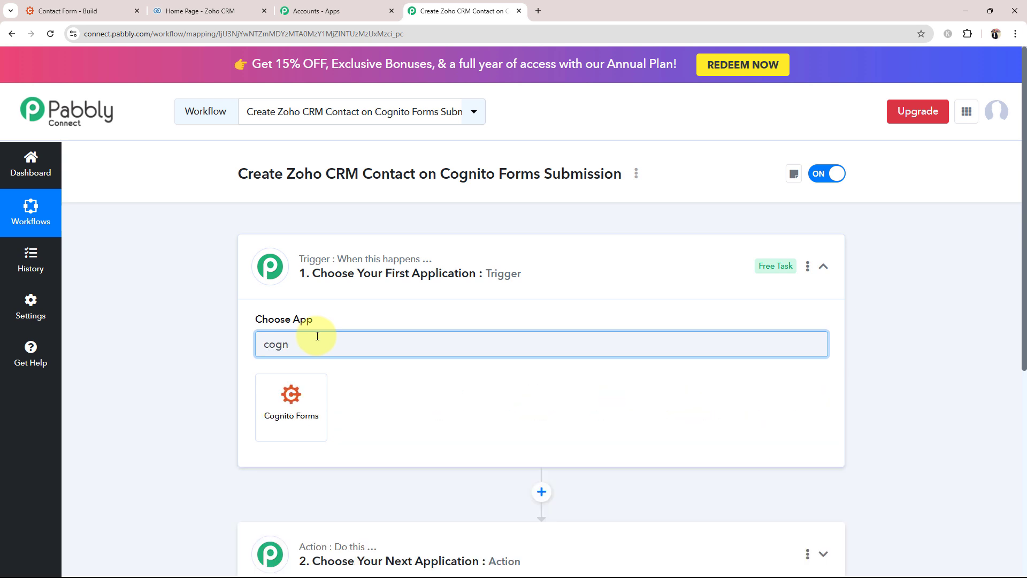
click(285, 398)
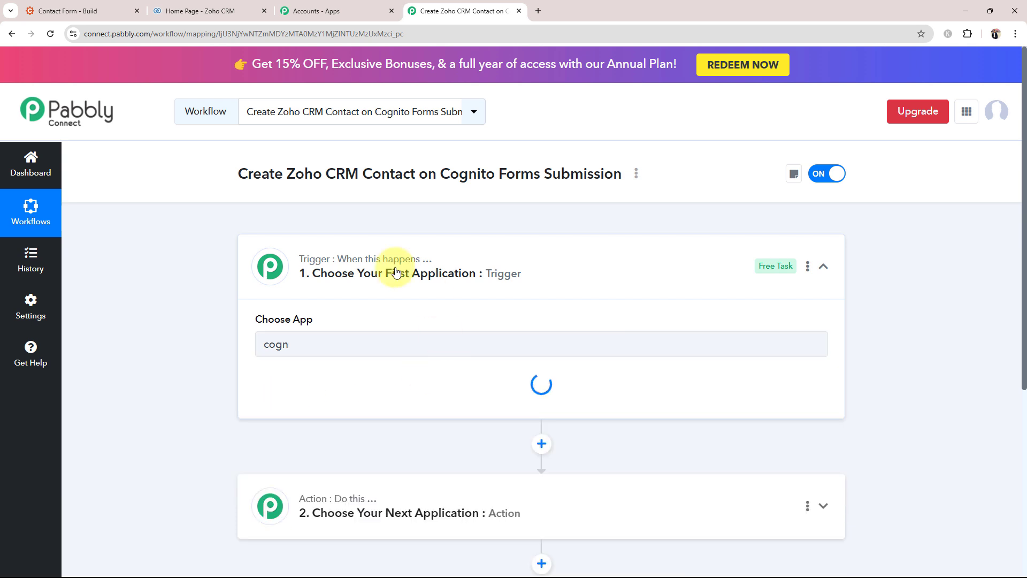
click(80, 9)
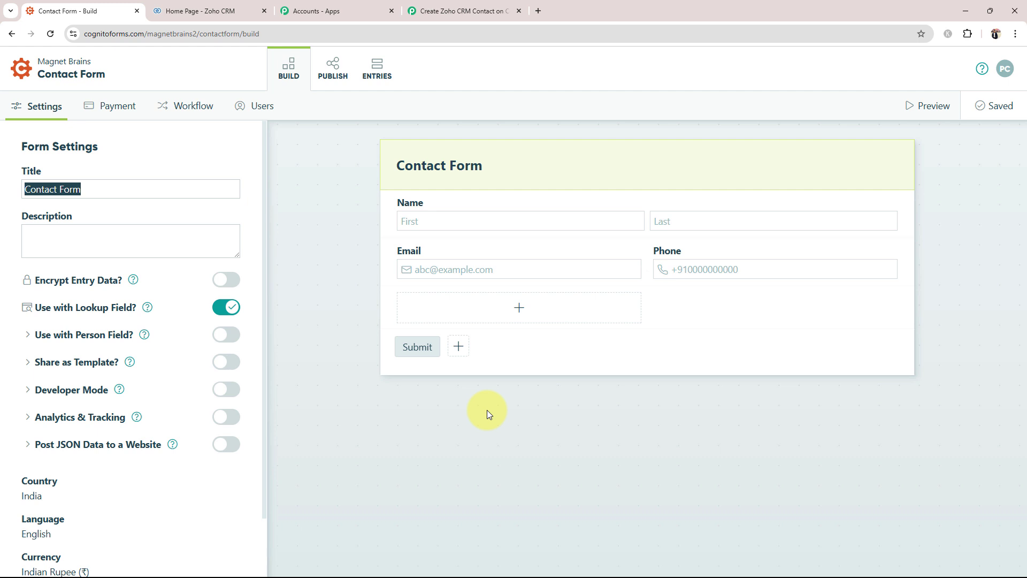
click(467, 11)
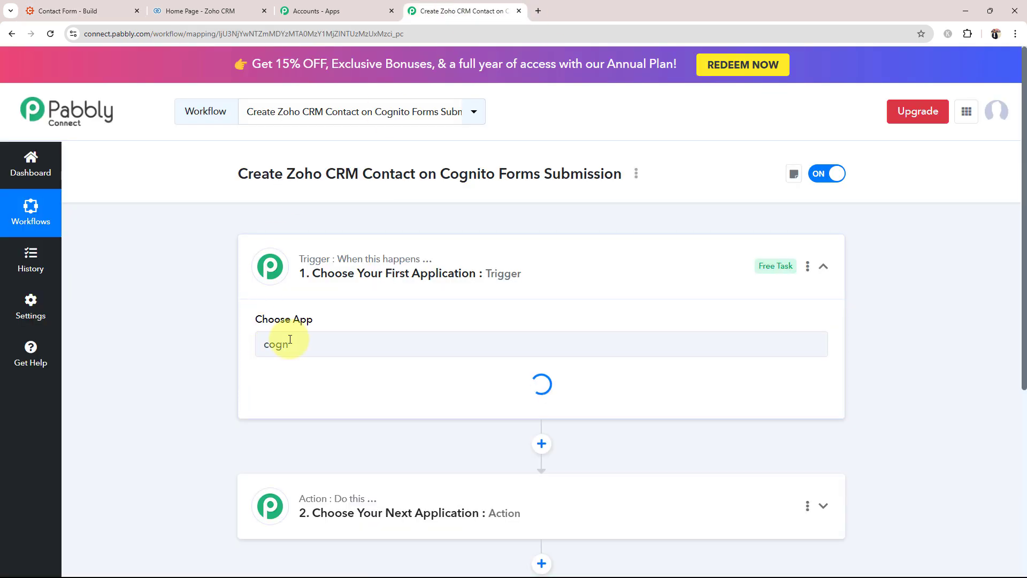
click(292, 375)
click(294, 398)
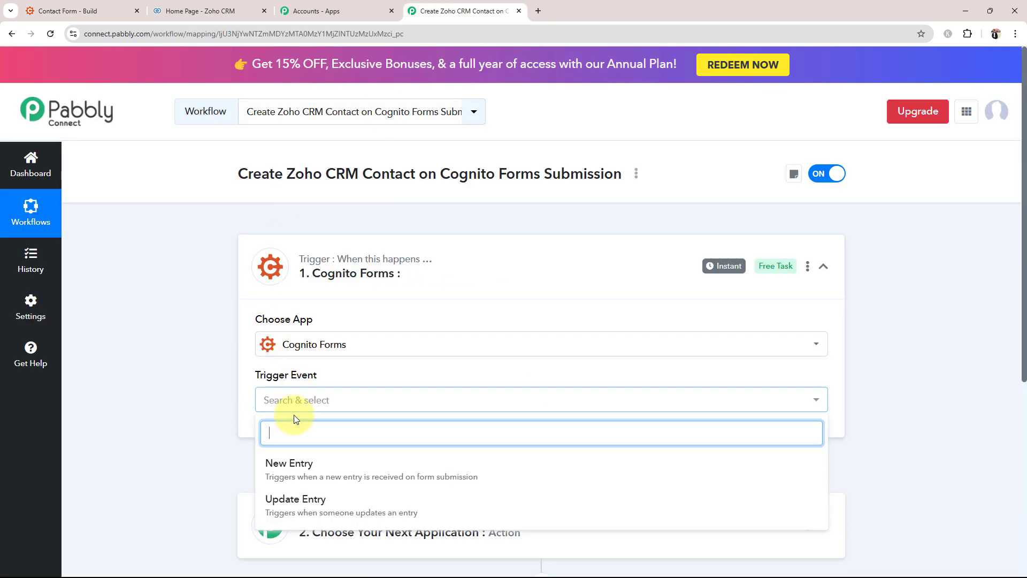
click(292, 464)
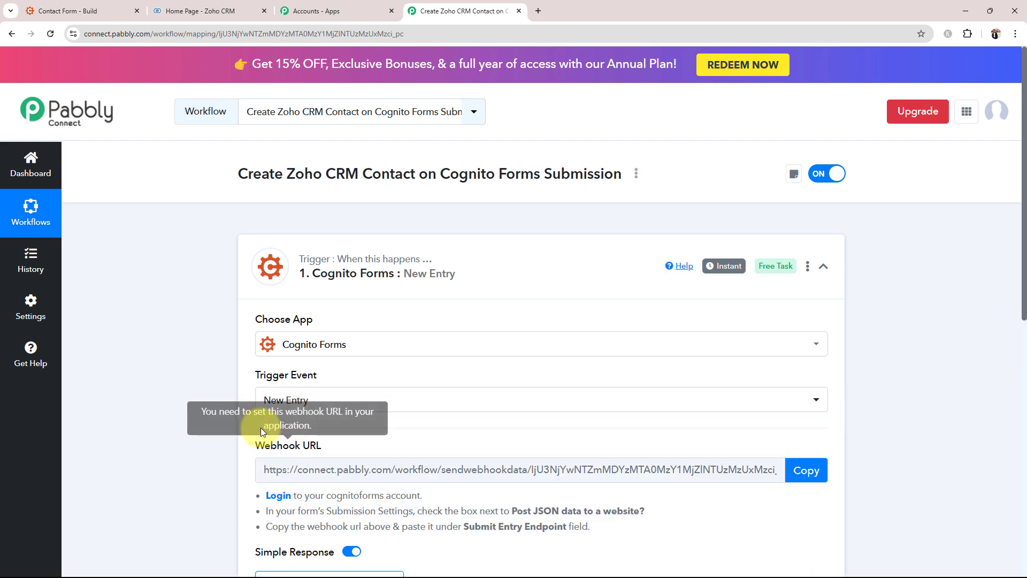
scroll(475, 268, down, 1)
click(470, 225)
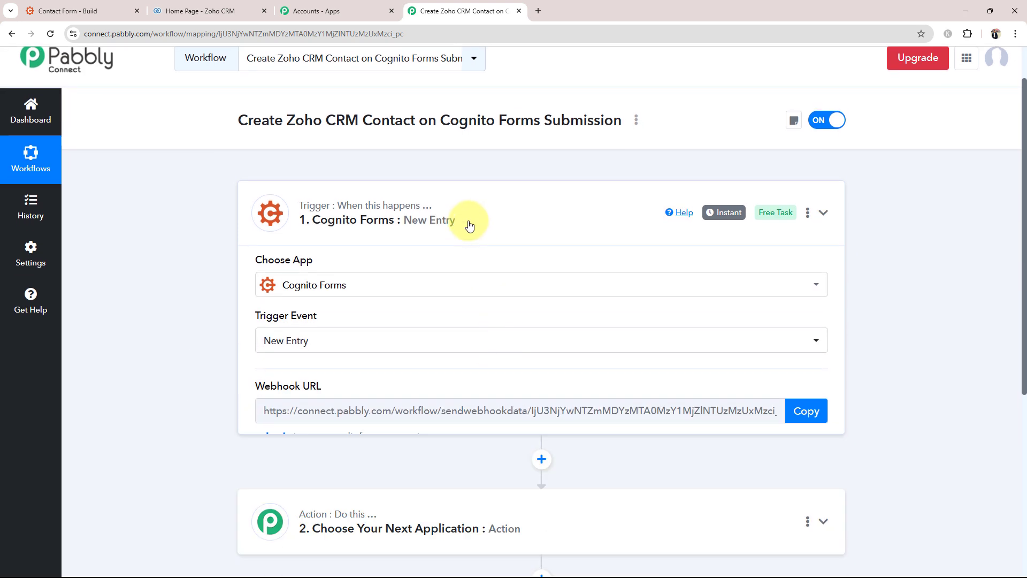
- Set the action application to Zoho CRM with the event Create Contact, and collapse the action step
click(287, 339)
click(302, 282)
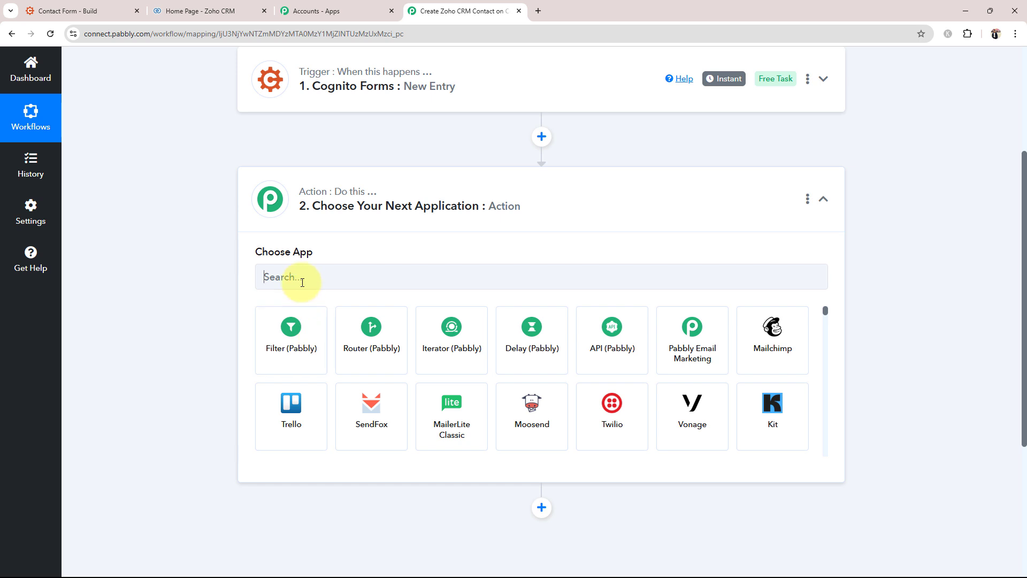
text(Zoho)
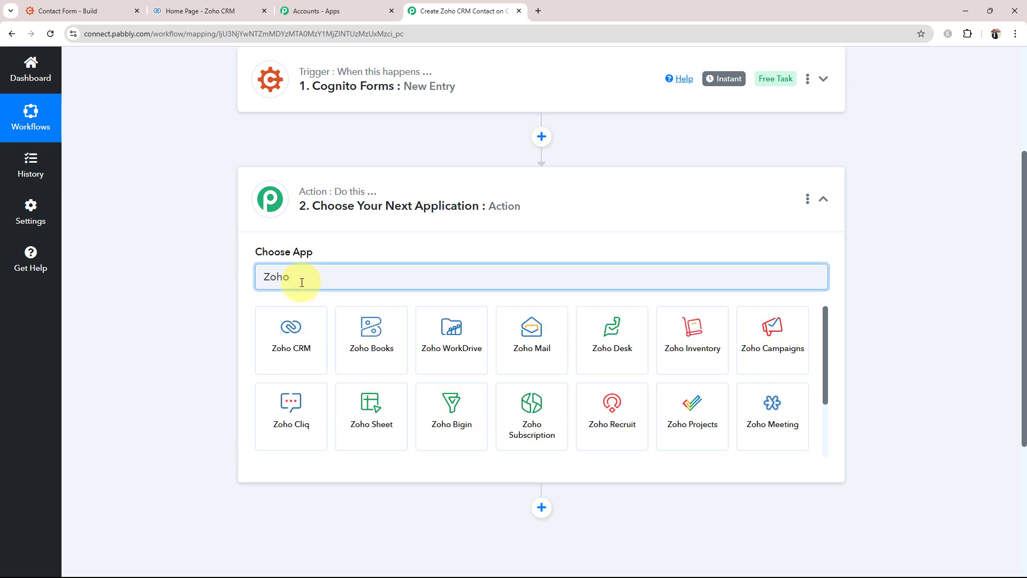
click(261, 366)
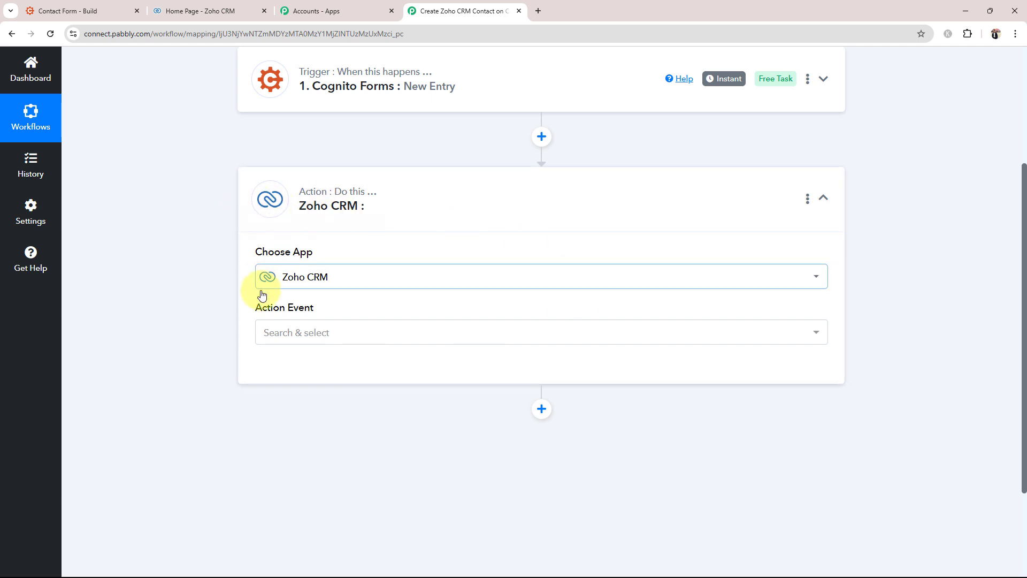
click(279, 330)
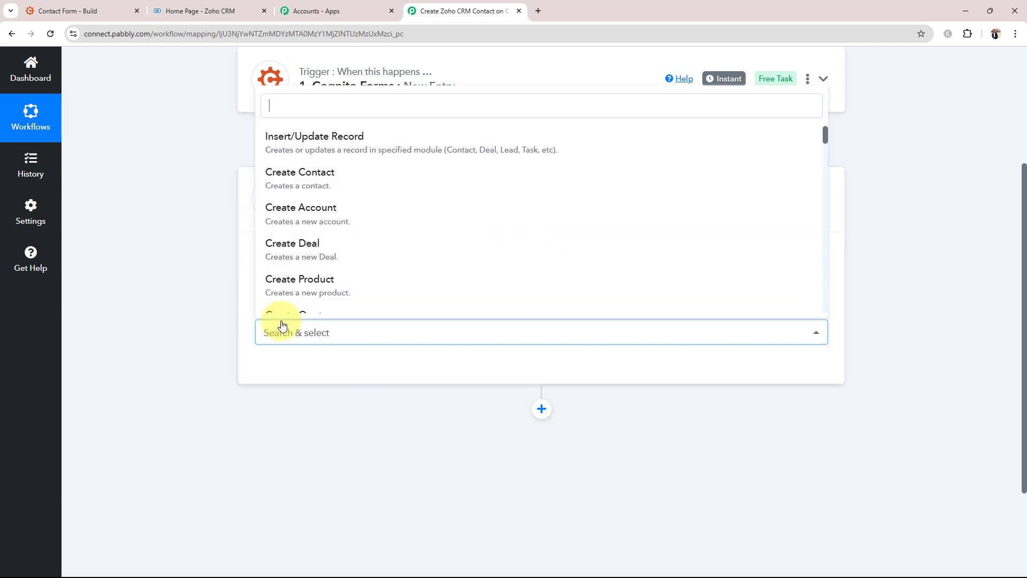
click(294, 181)
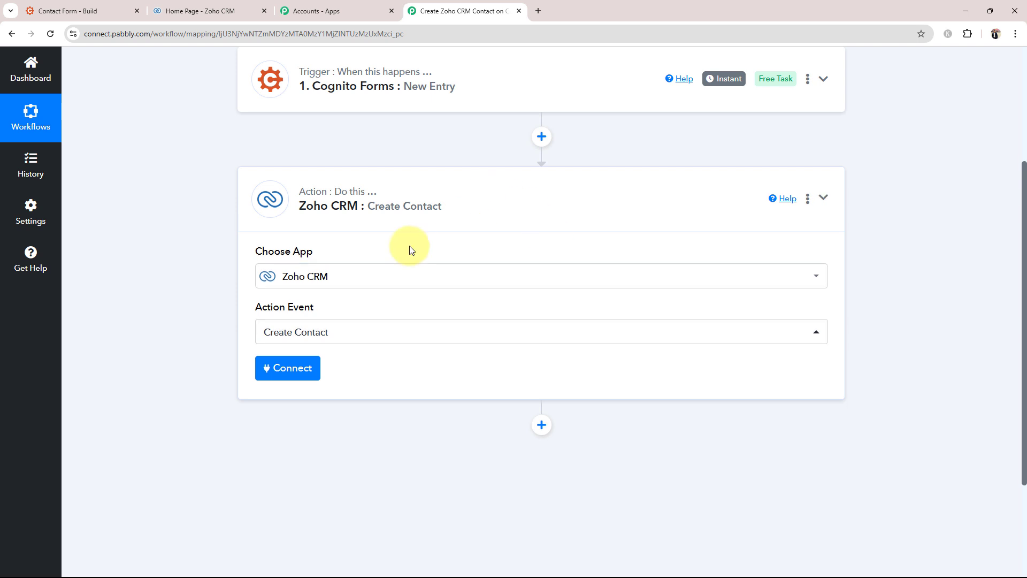
click(410, 224)
scroll(200, 329, up, 4)
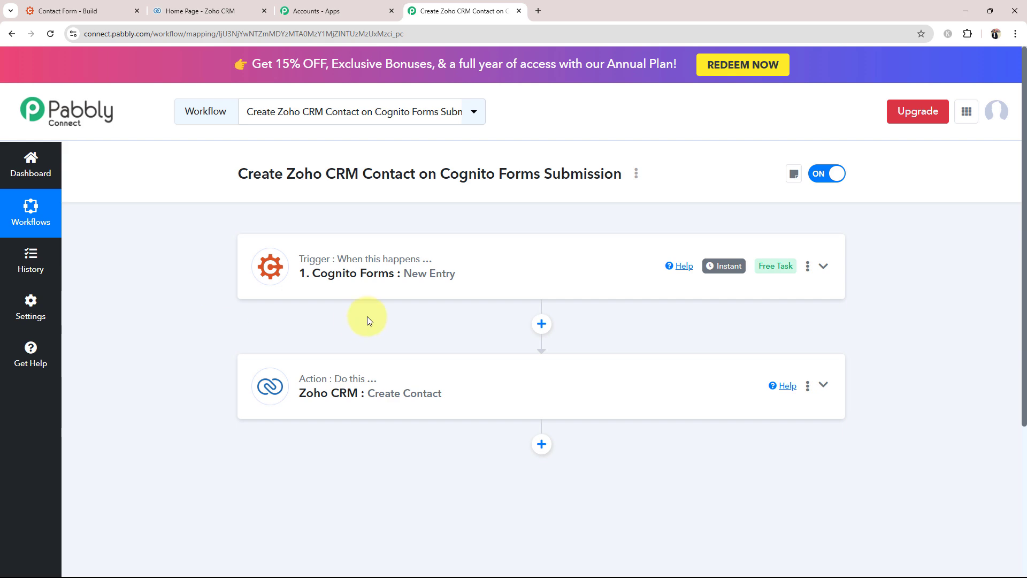
- Copy the webhook URL from the Cognito Forms trigger step and return to the Contact Form in Cognito Forms
click(424, 276)
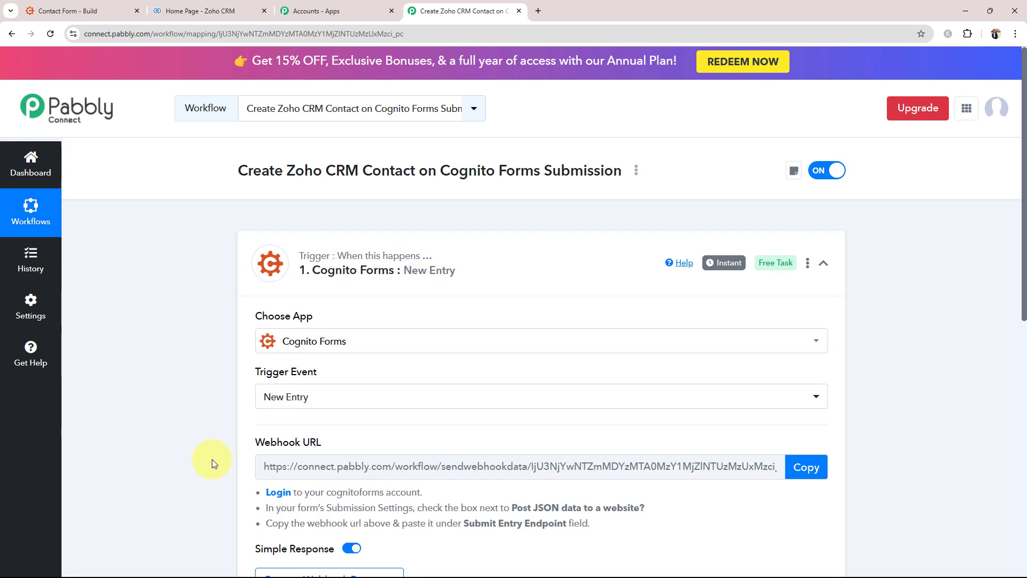
scroll(212, 459, down, 4)
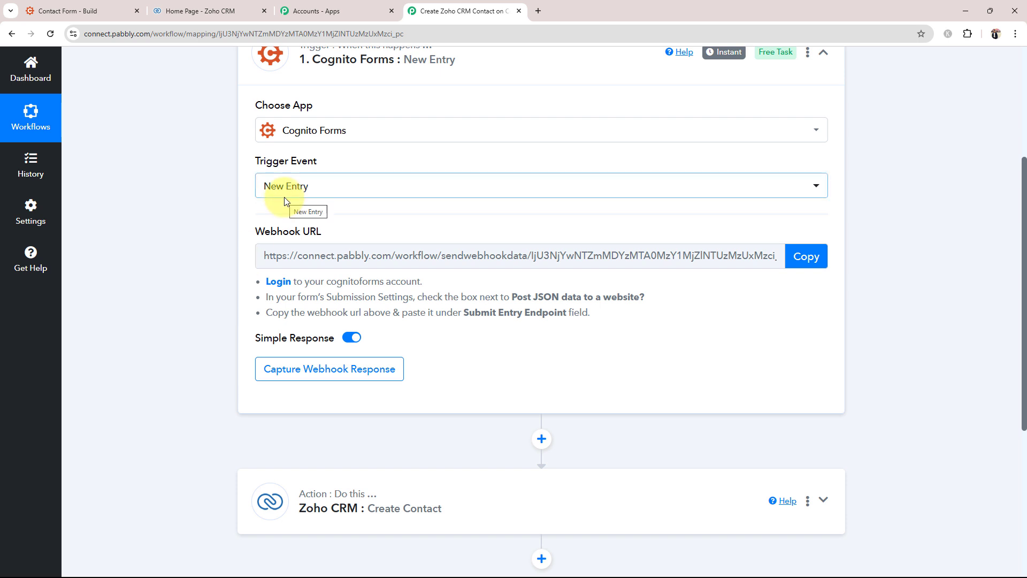
click(792, 267)
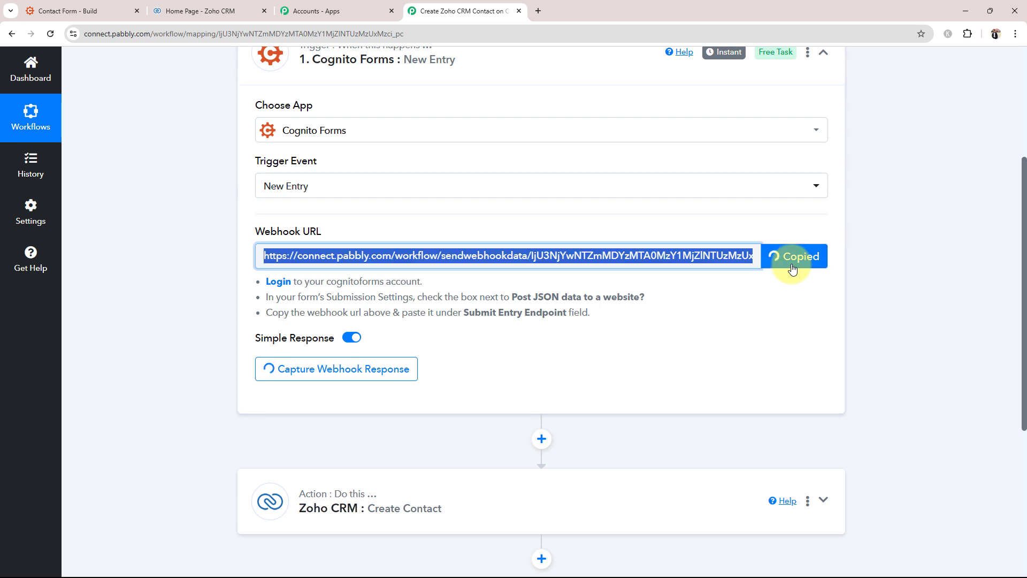
click(70, 6)
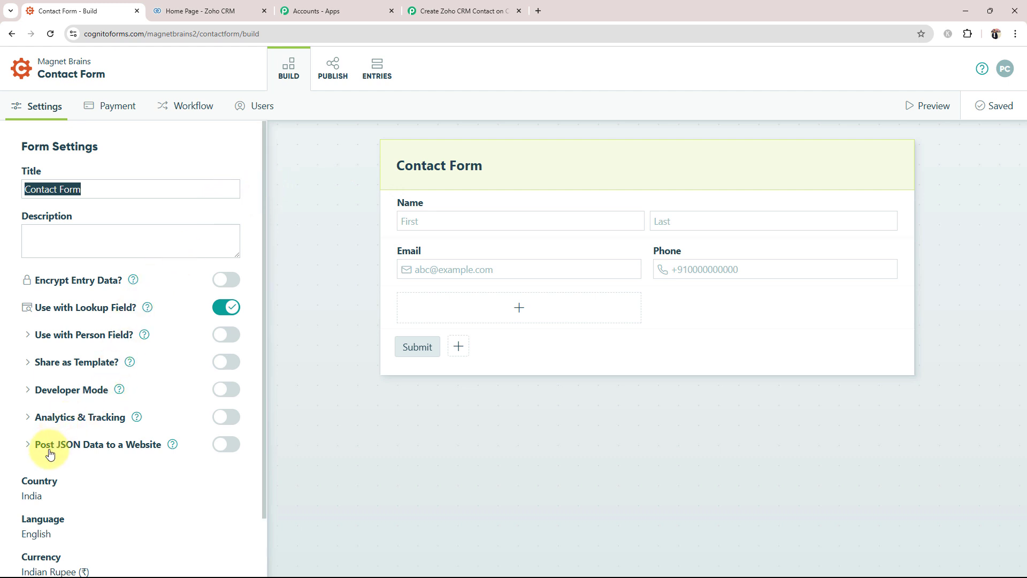
- Enable Post JSON Data to a Website, enter the Pabbly Connect webhook URL as the Submit Entry Endpoint, and save the Contact Form
click(228, 451)
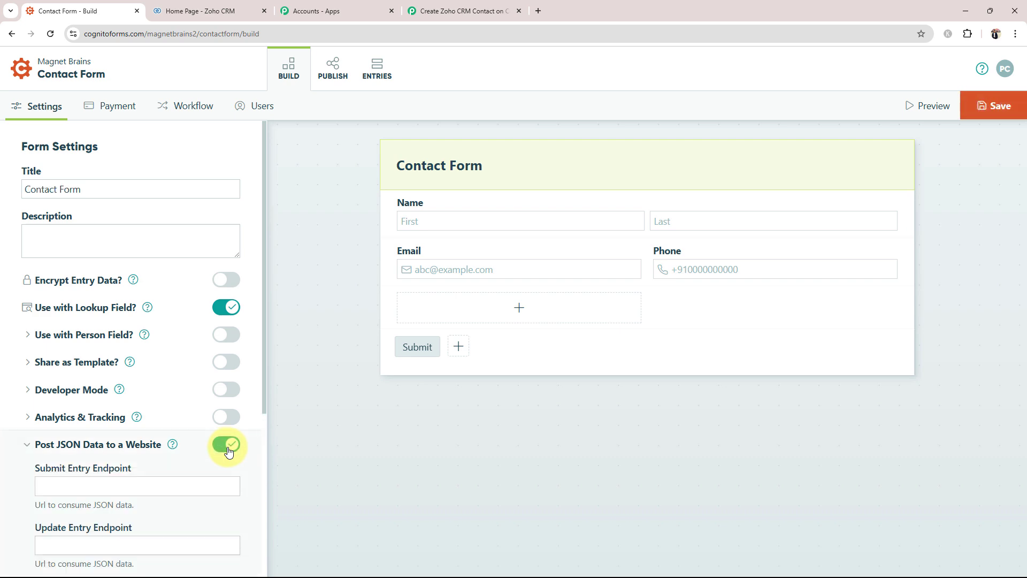
scroll(41, 429, down, 4)
click(79, 275)
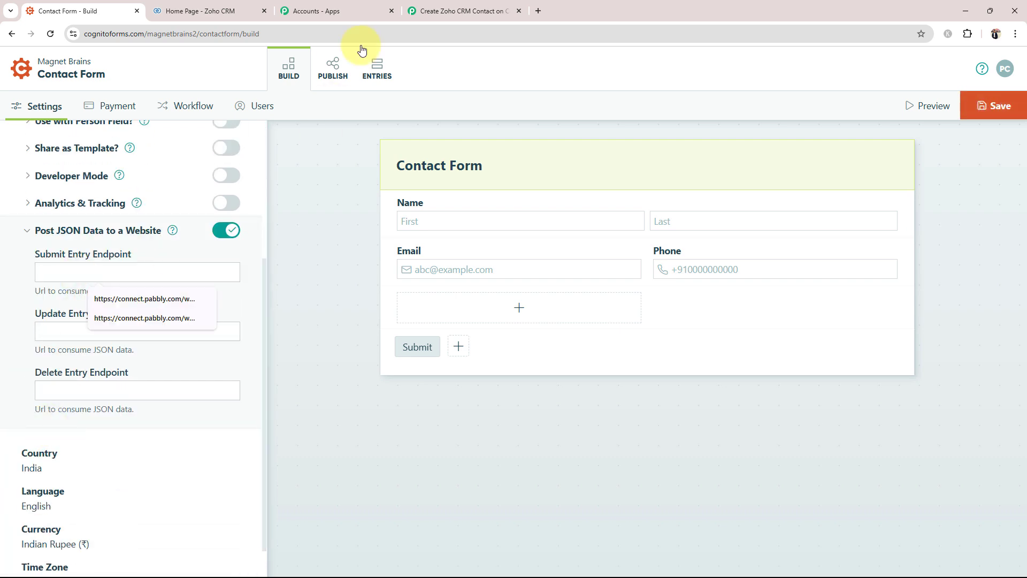
click(460, 10)
click(806, 257)
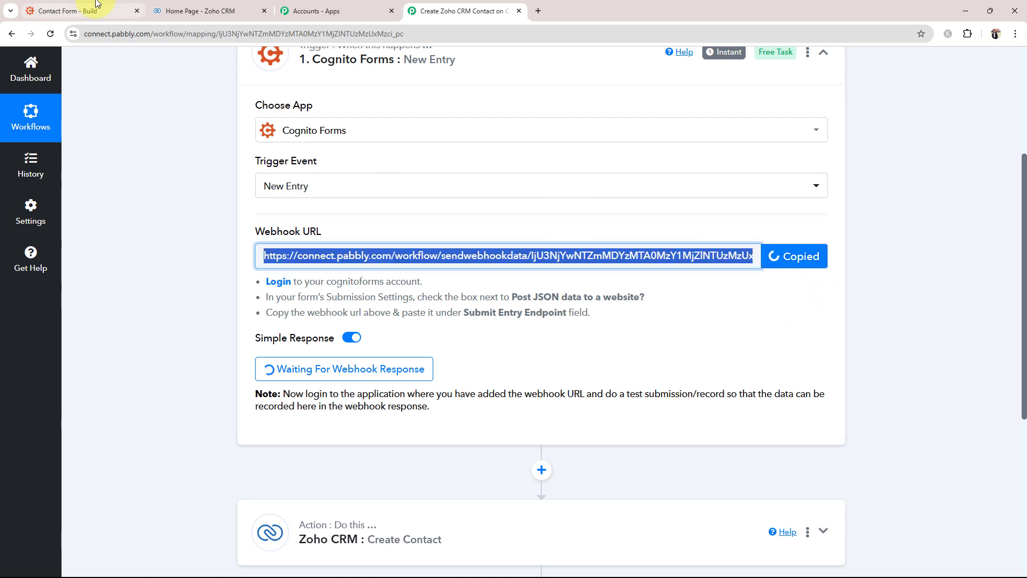
click(110, 11)
click(217, 266)
key(ctrl+v)
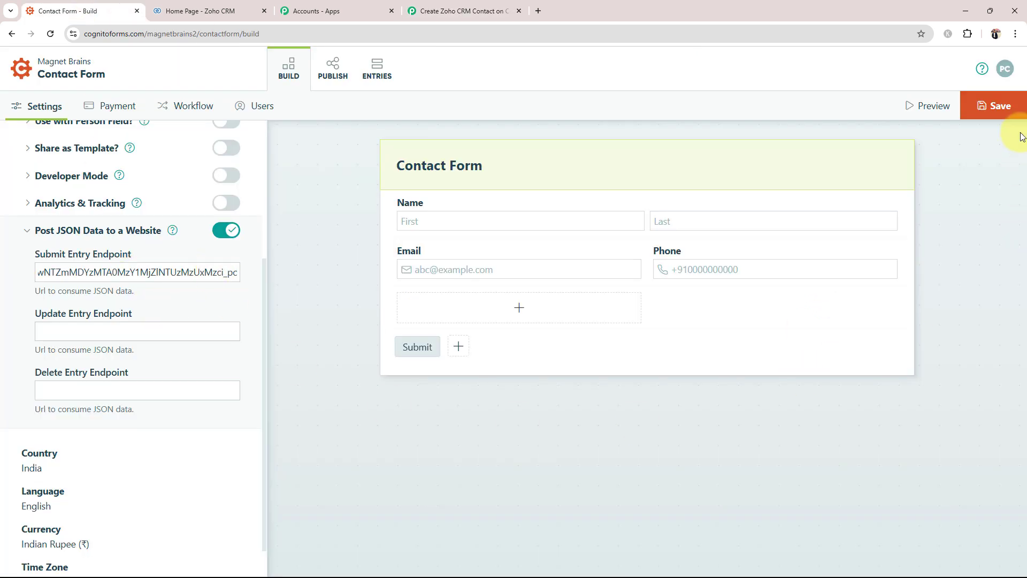
click(1010, 107)
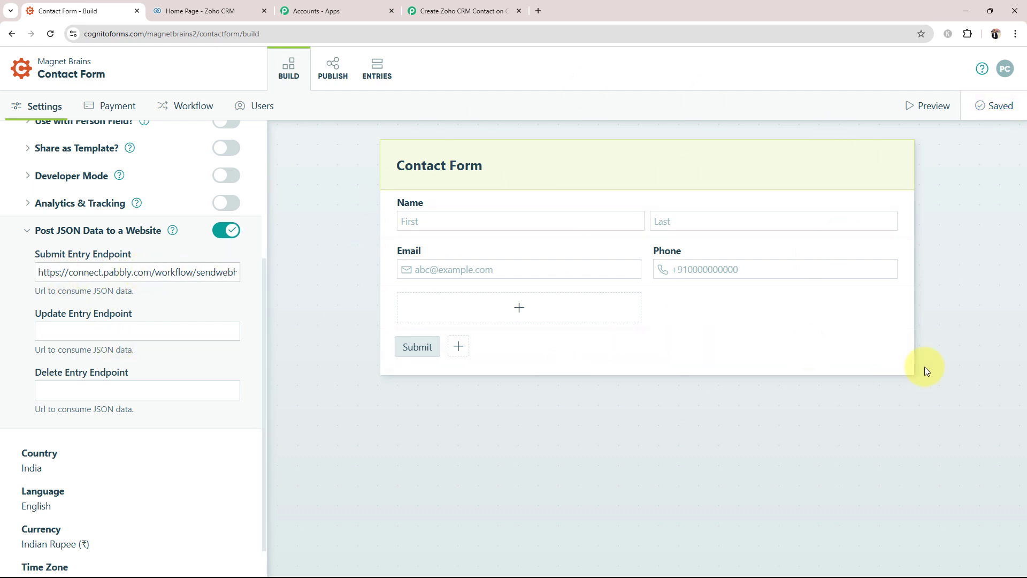
click(459, 10)
click(185, 368)
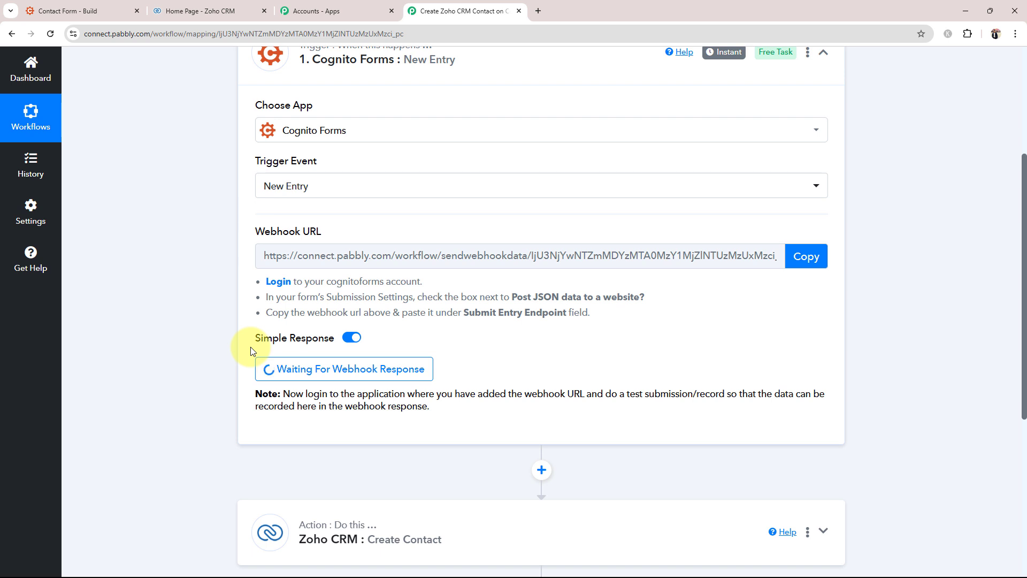
click(99, 6)
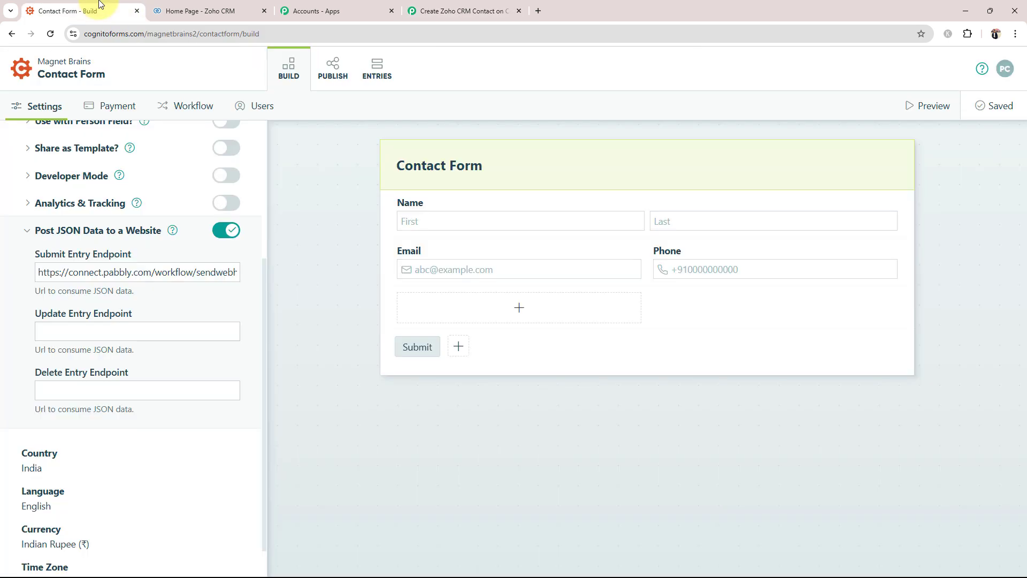
click(917, 112)
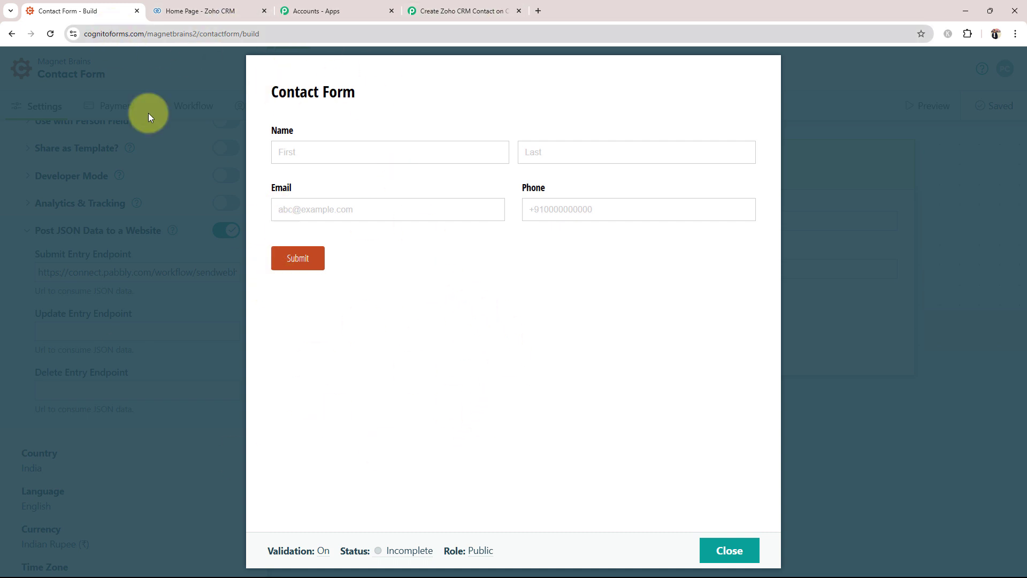
click(738, 551)
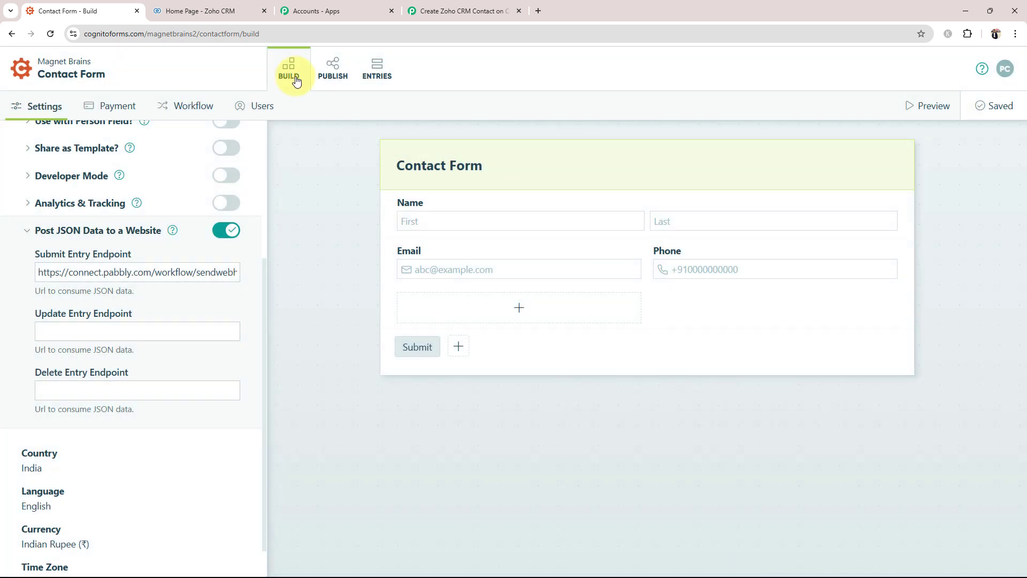
- Open the Contact Form's public link and submit a test entry for Test User with an email address and phone number
click(339, 73)
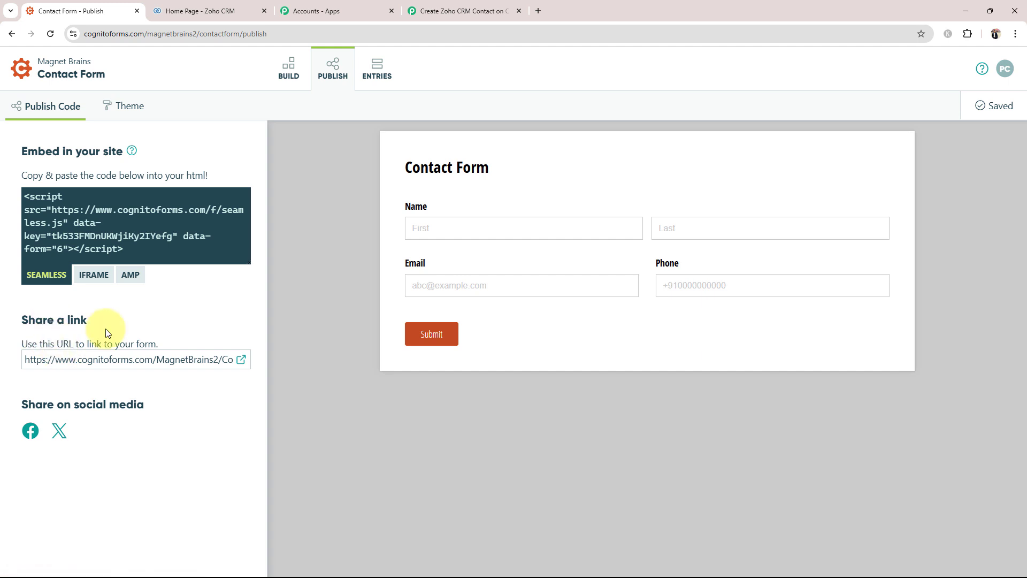
click(241, 360)
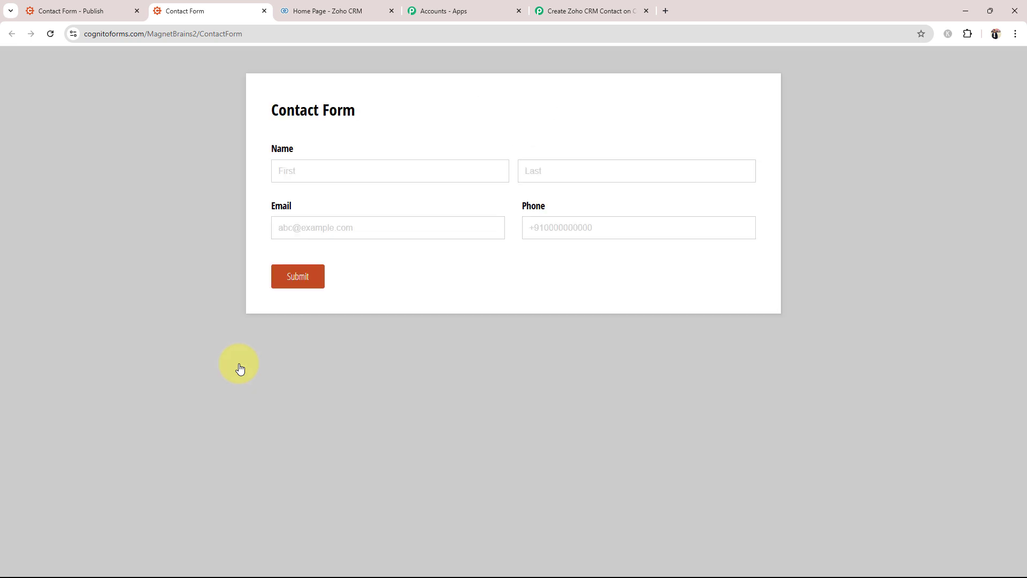
click(307, 171)
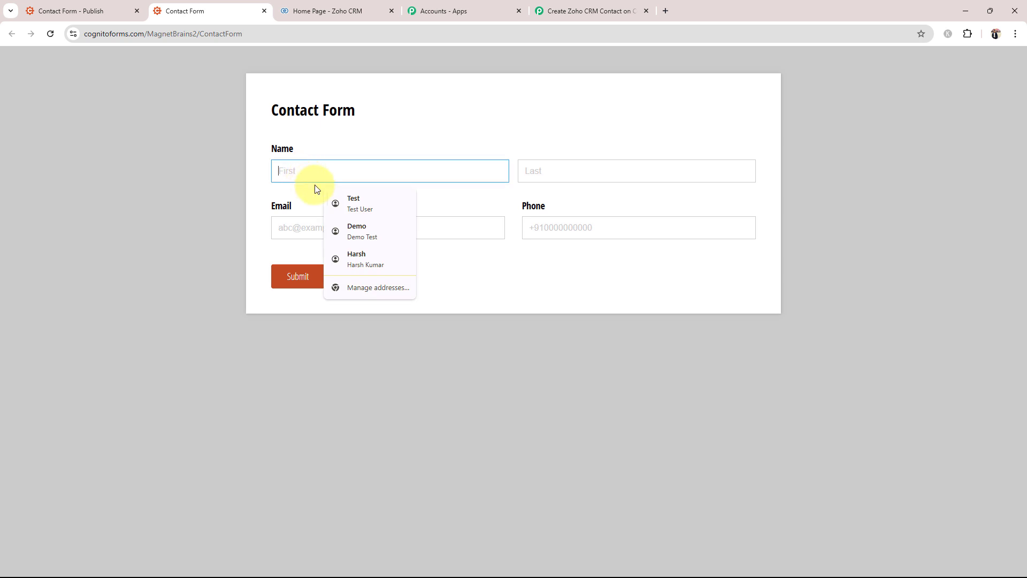
click(368, 204)
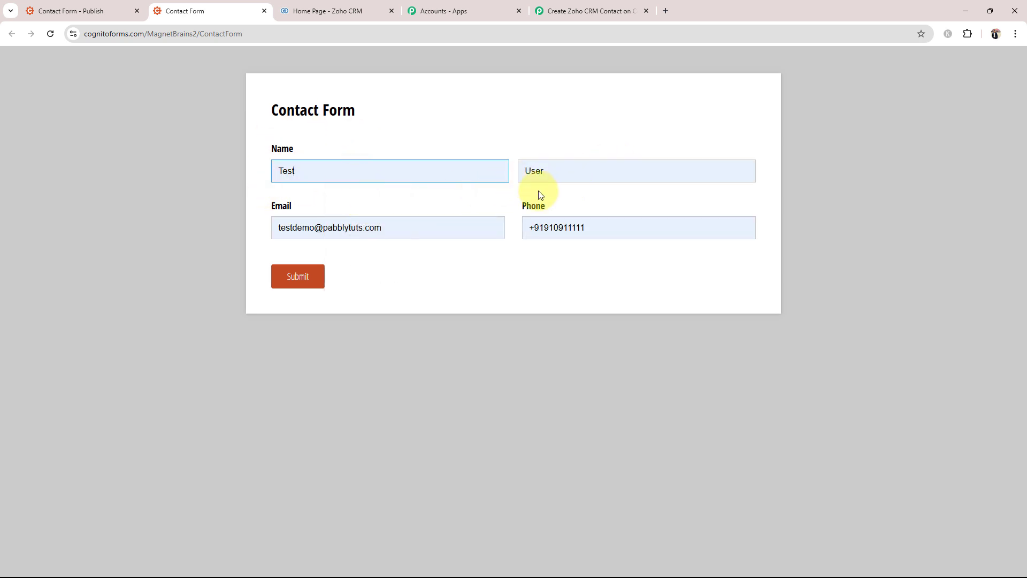
click(639, 227)
text(1)
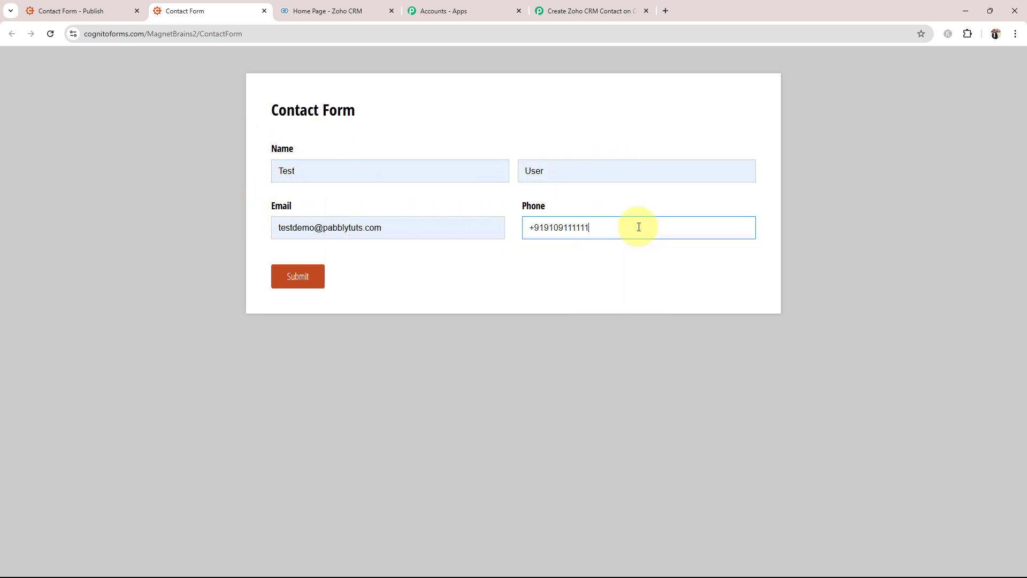
click(105, 496)
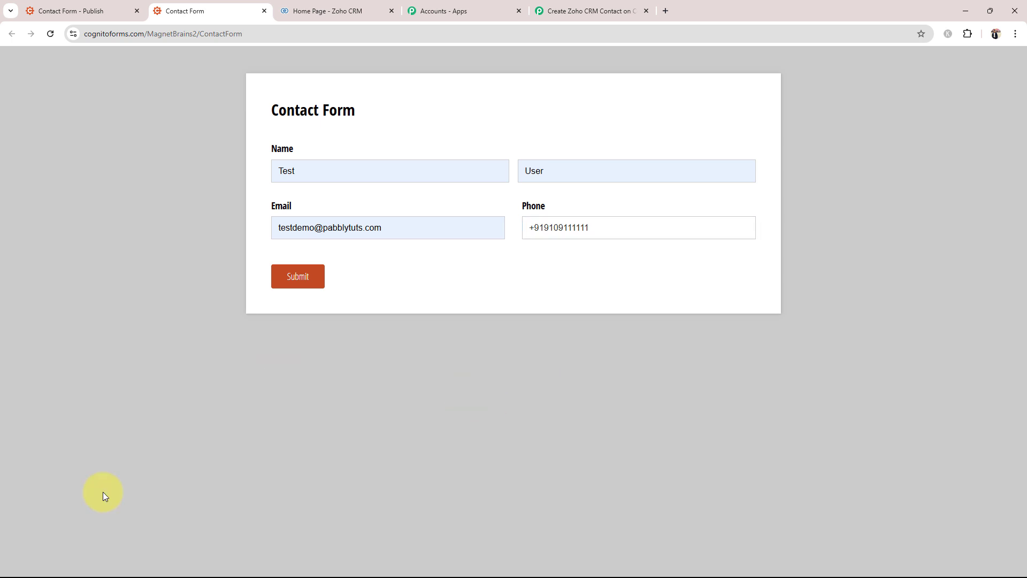
click(298, 276)
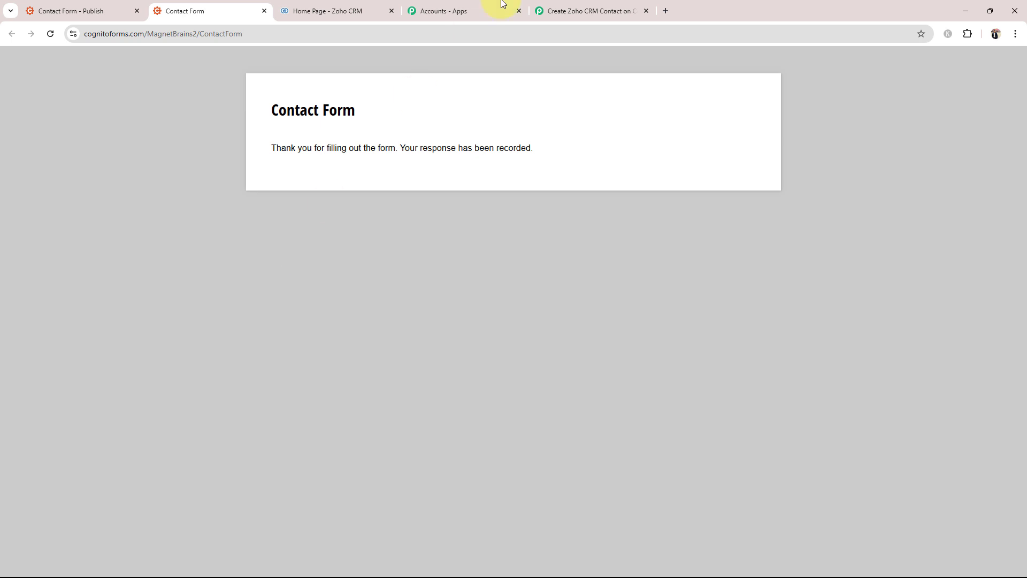
- In the Pabbly Connect workflow, review the phone, name and email values received by the Cognito Forms trigger, and collapse that step
click(557, 11)
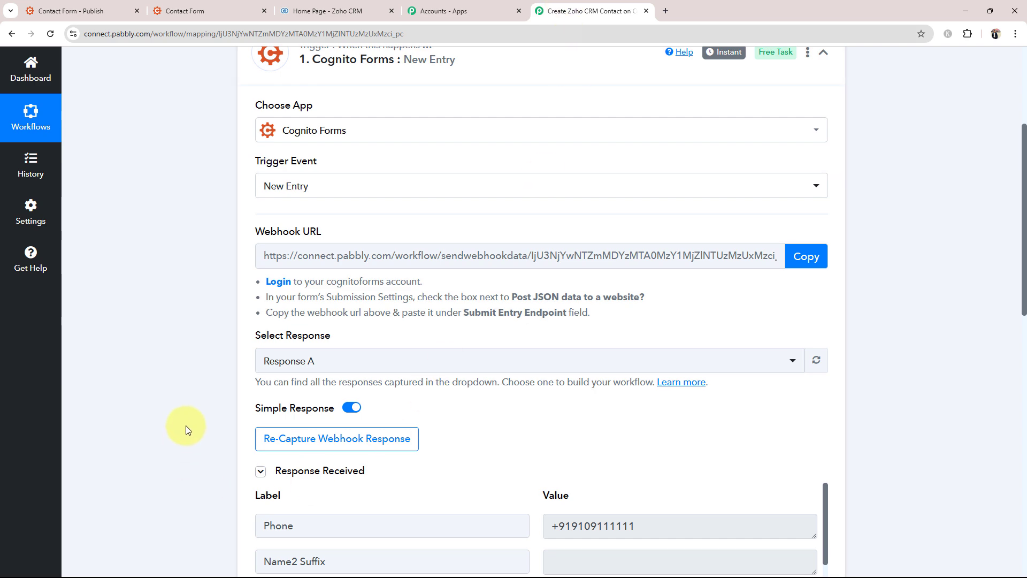
scroll(187, 429, down, 4)
scroll(187, 430, down, 3)
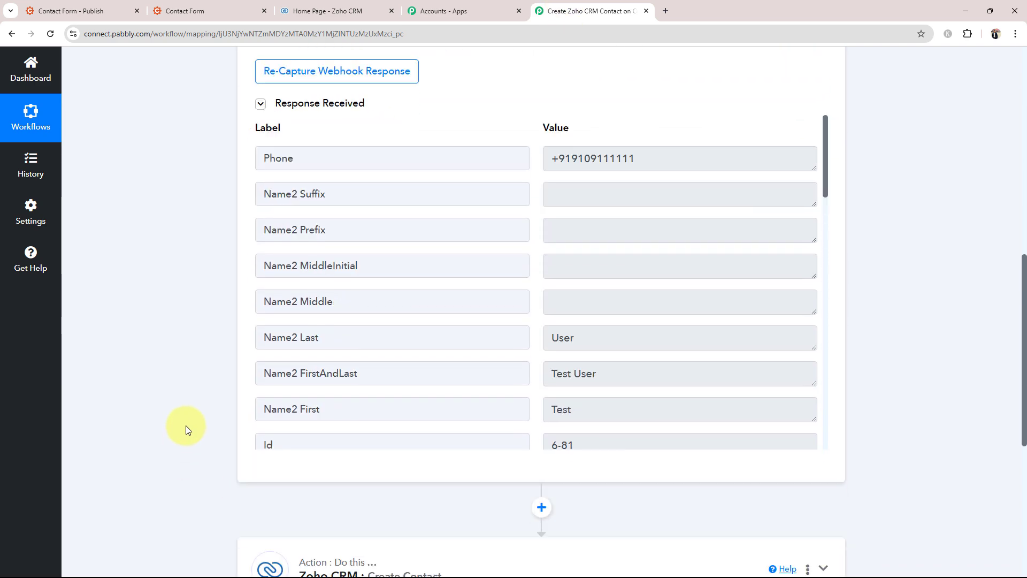
triple_click(688, 158)
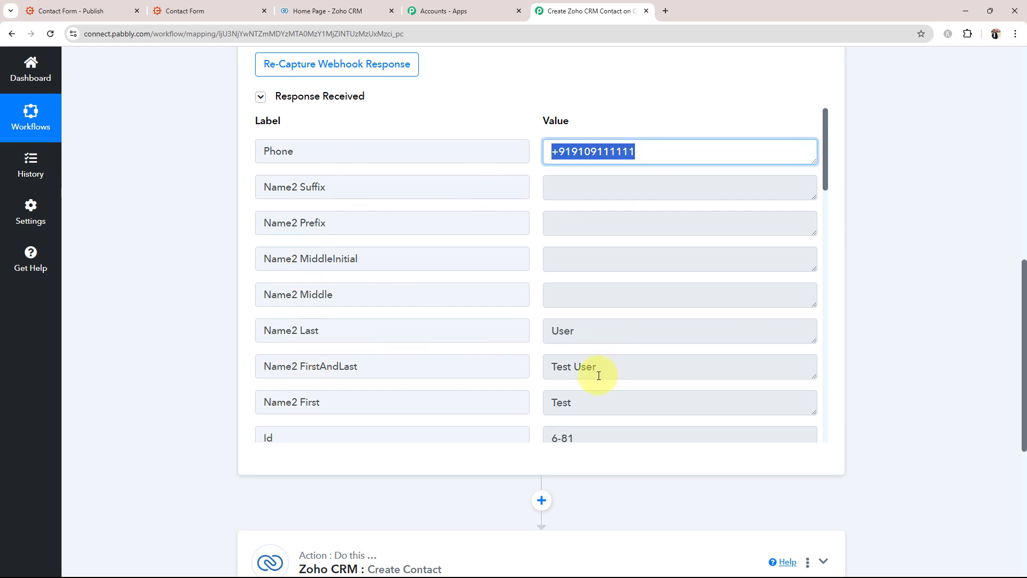
drag(581, 402, 458, 391)
drag(581, 331, 472, 346)
scroll(472, 346, up, 1)
scroll(472, 349, down, 1)
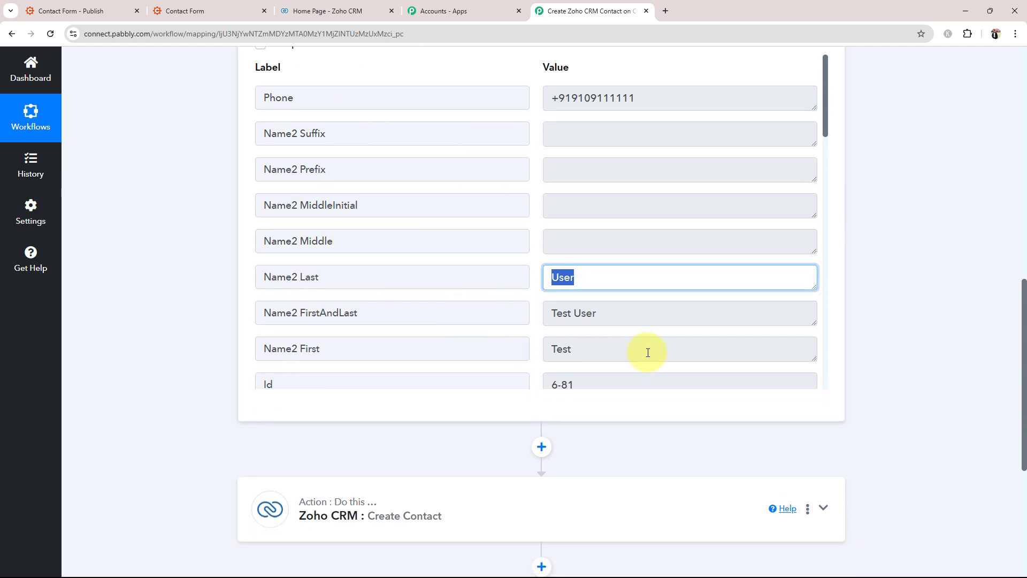
scroll(649, 351, down, 7)
scroll(753, 275, down, 11)
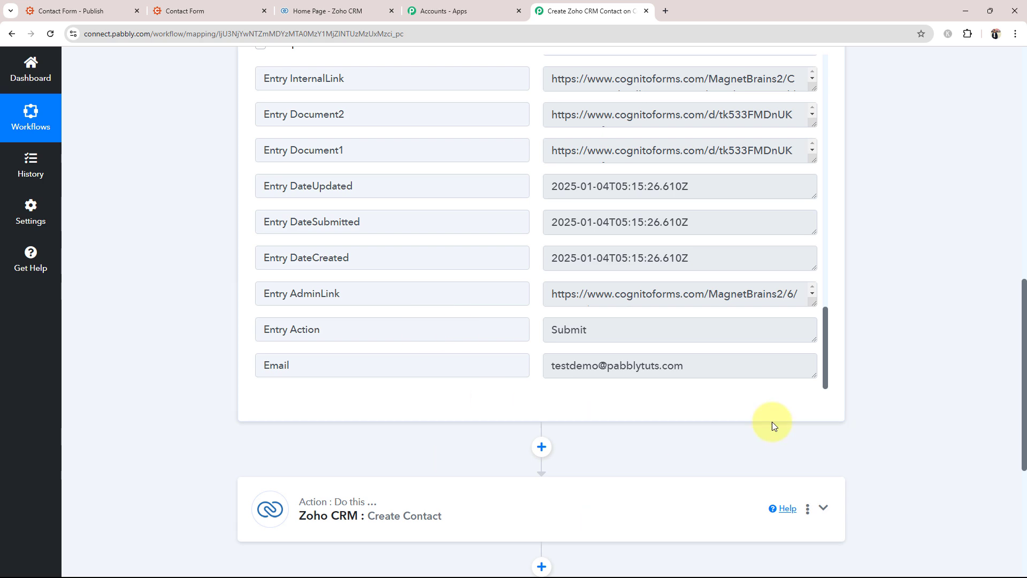
drag(1023, 424, 1017, 10)
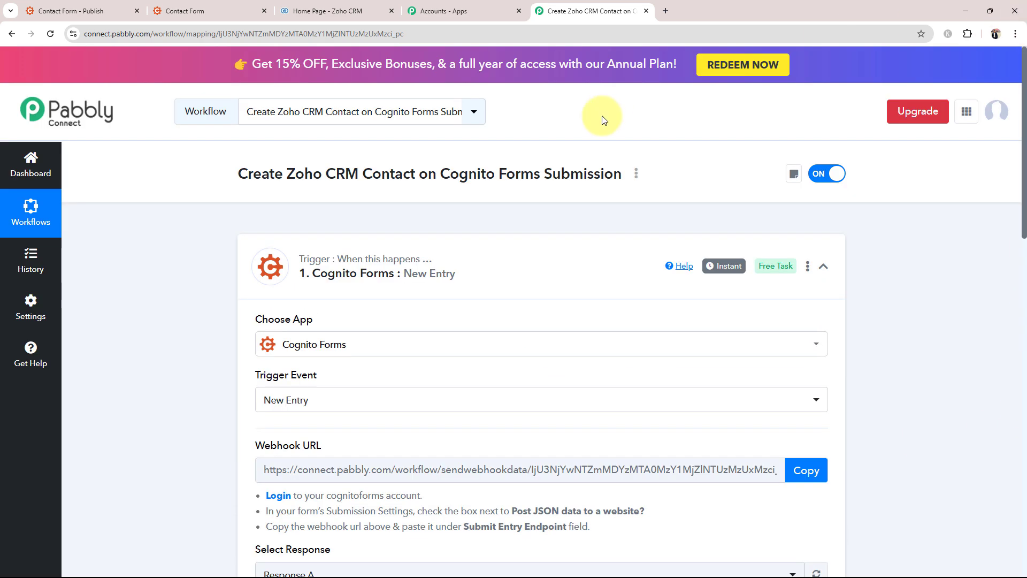
click(515, 279)
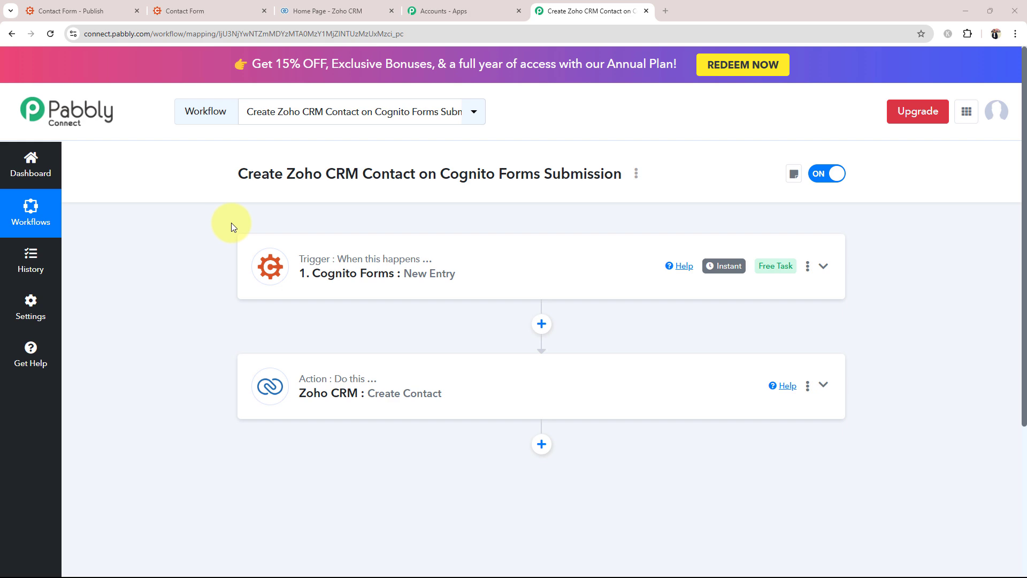
- Expand the Zoho CRM Create Contact action and start adding a new Zoho CRM connection
click(345, 387)
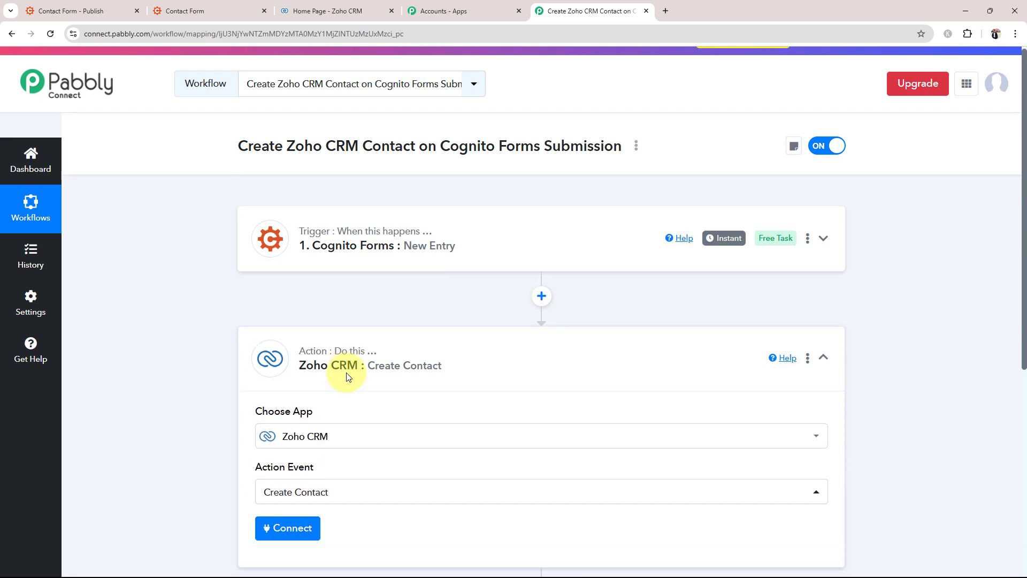
scroll(347, 377, down, 3)
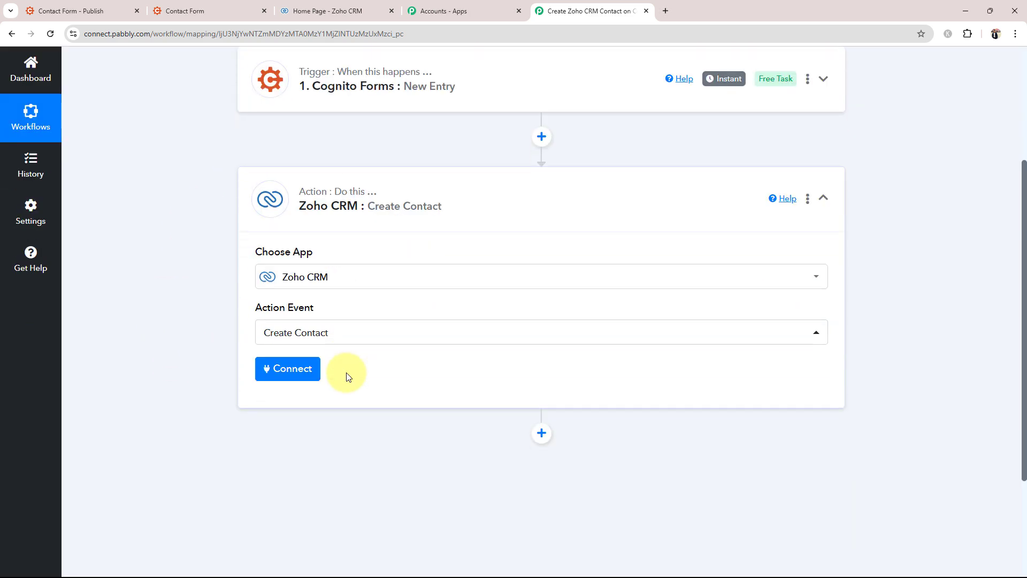
click(297, 368)
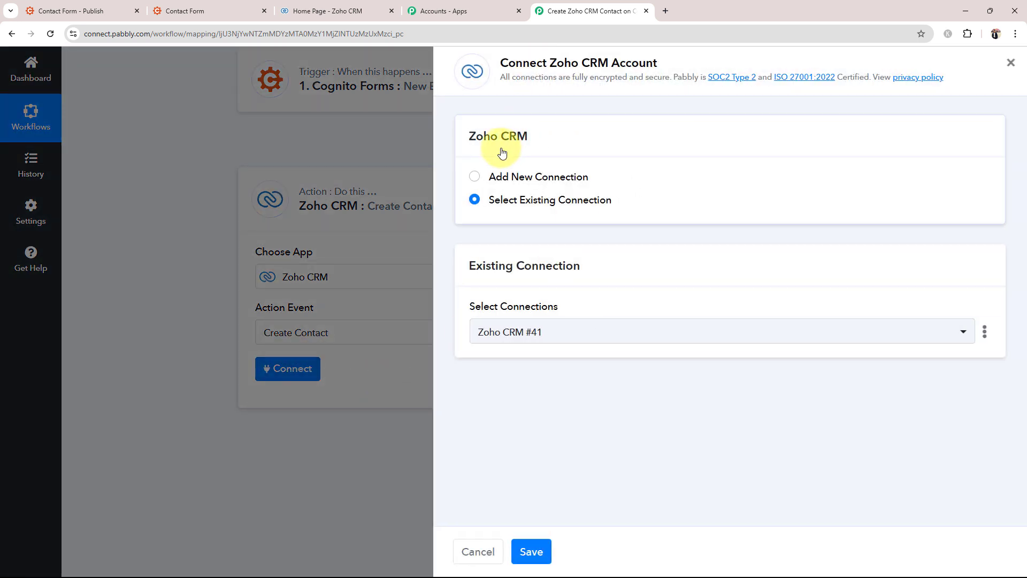
click(475, 177)
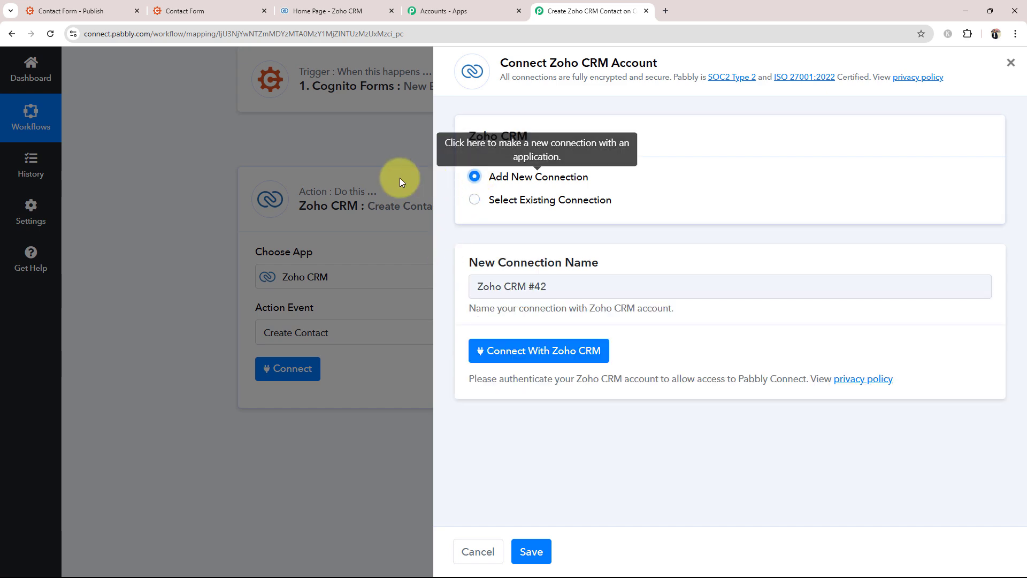
click(493, 350)
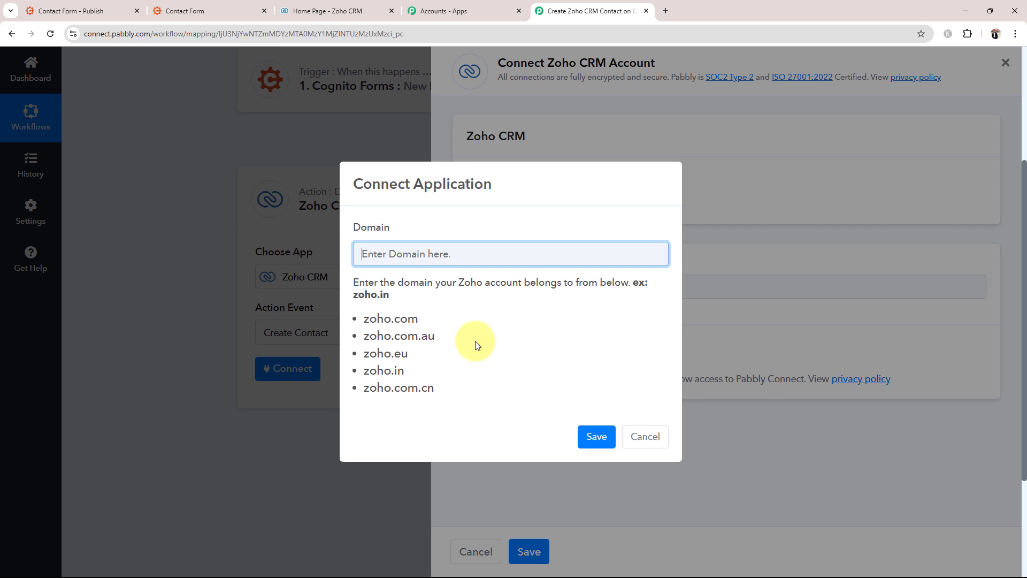
- Check the domain in the Zoho CRM address, set the connection's domain to zoho.com, and grant Pabbly Connect access to the Zoho account
click(302, 11)
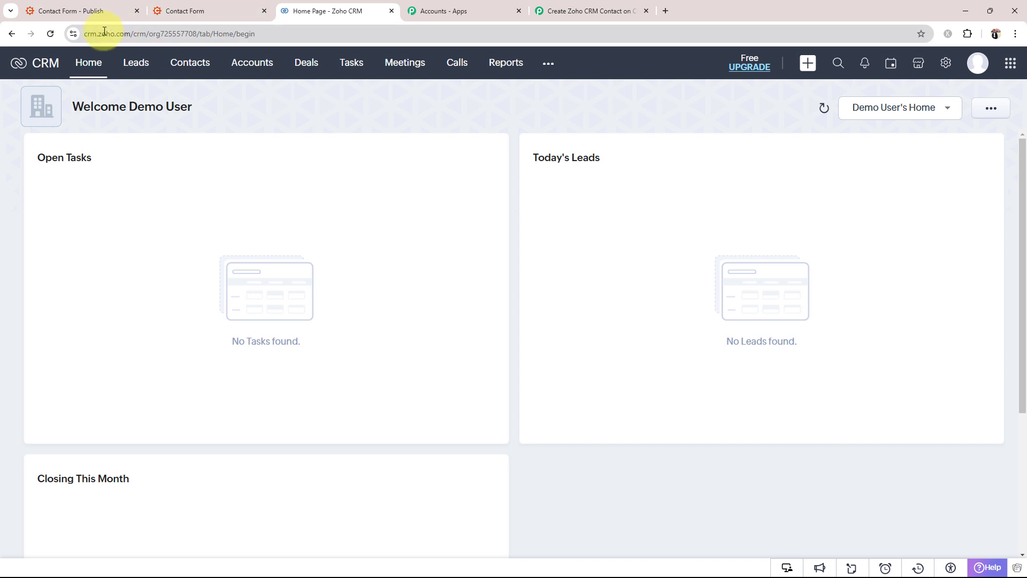
click(589, 11)
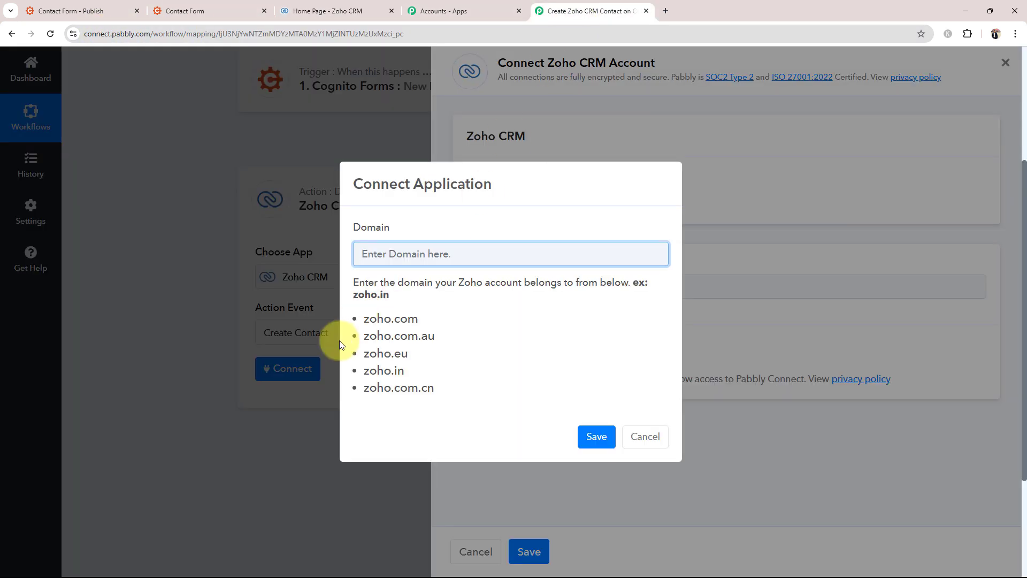
drag(364, 319, 452, 322)
key(ctrl+c)
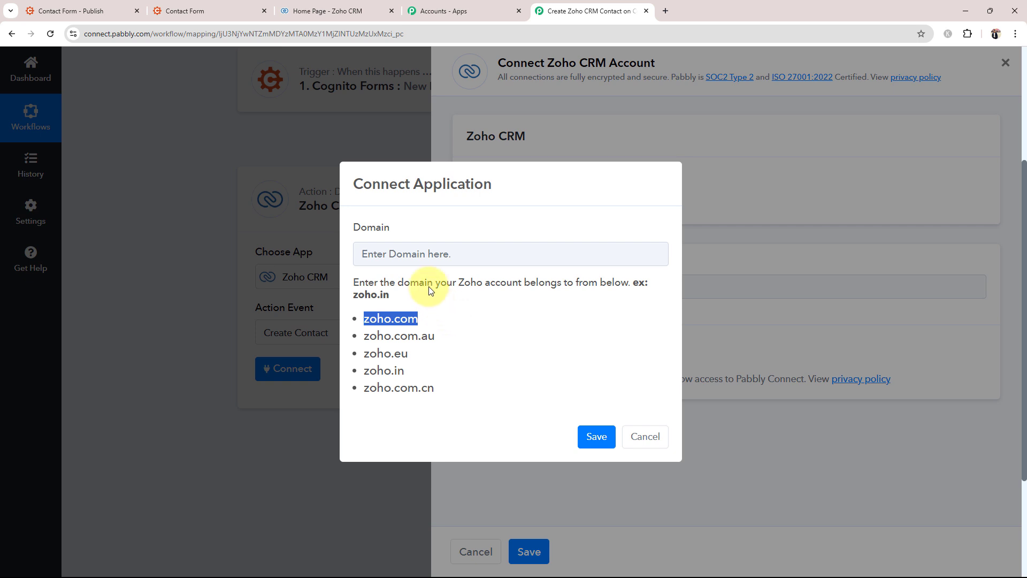
click(416, 254)
key(ctrl+v)
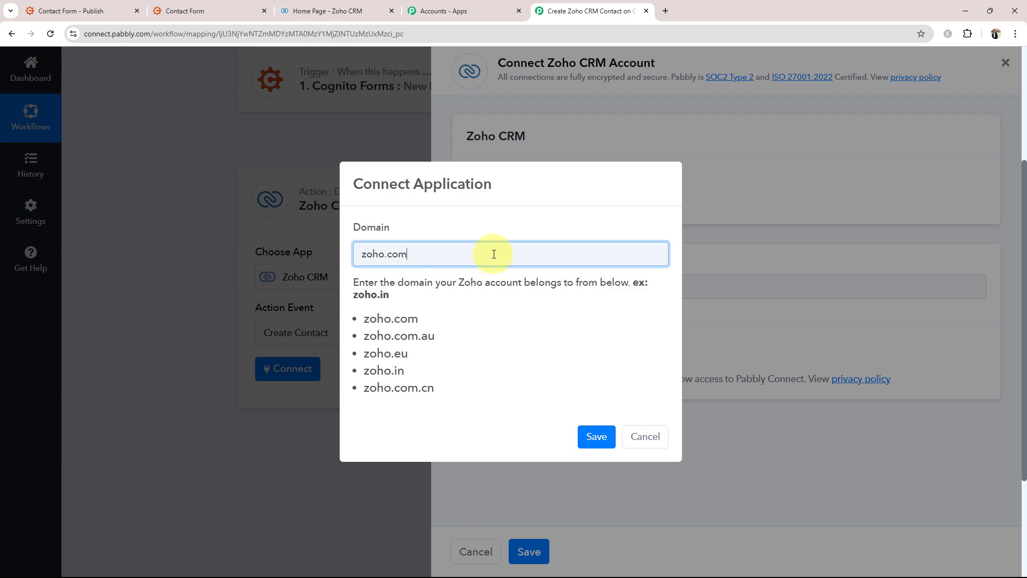
click(594, 436)
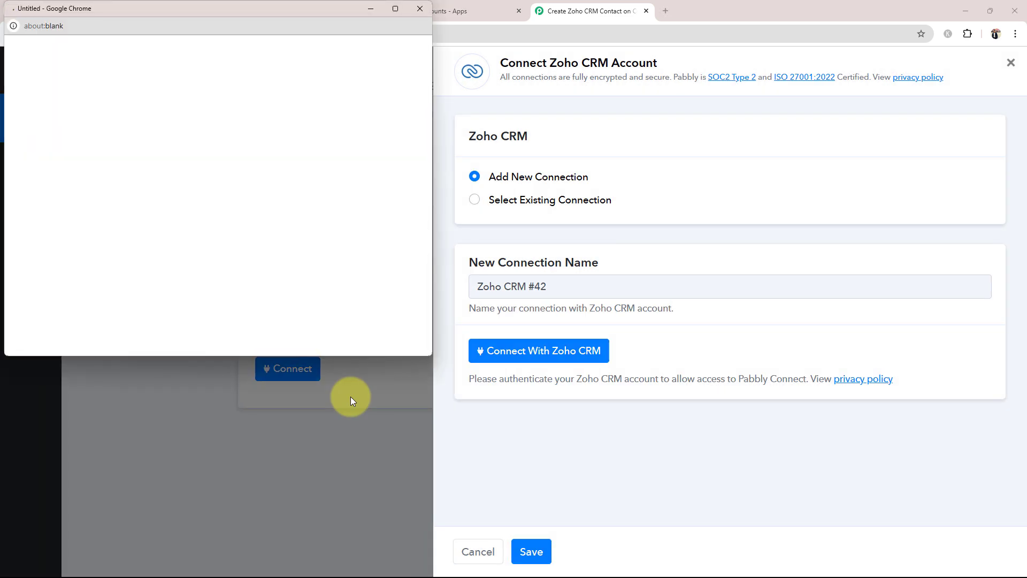
scroll(310, 198, down, 3)
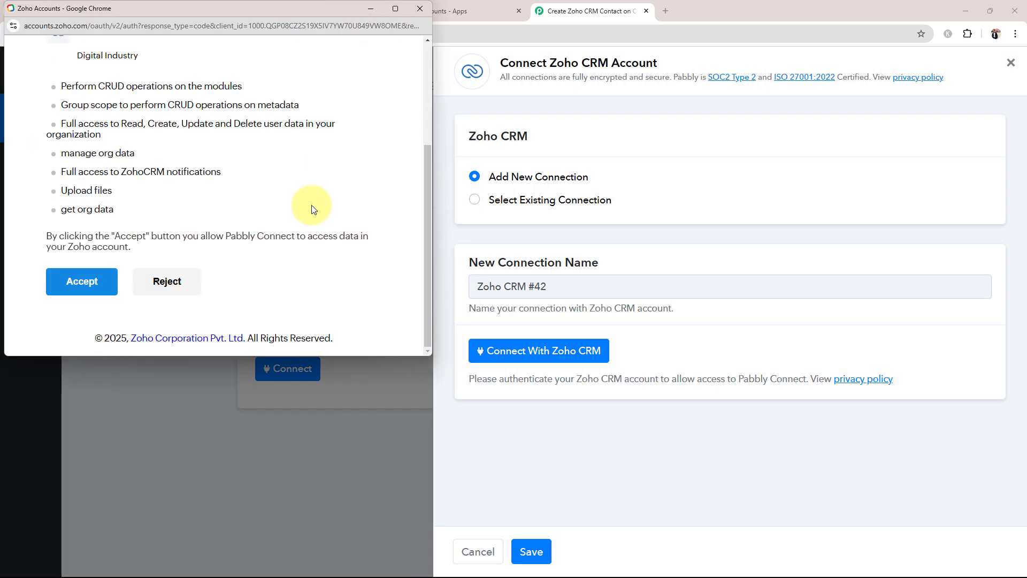
click(63, 270)
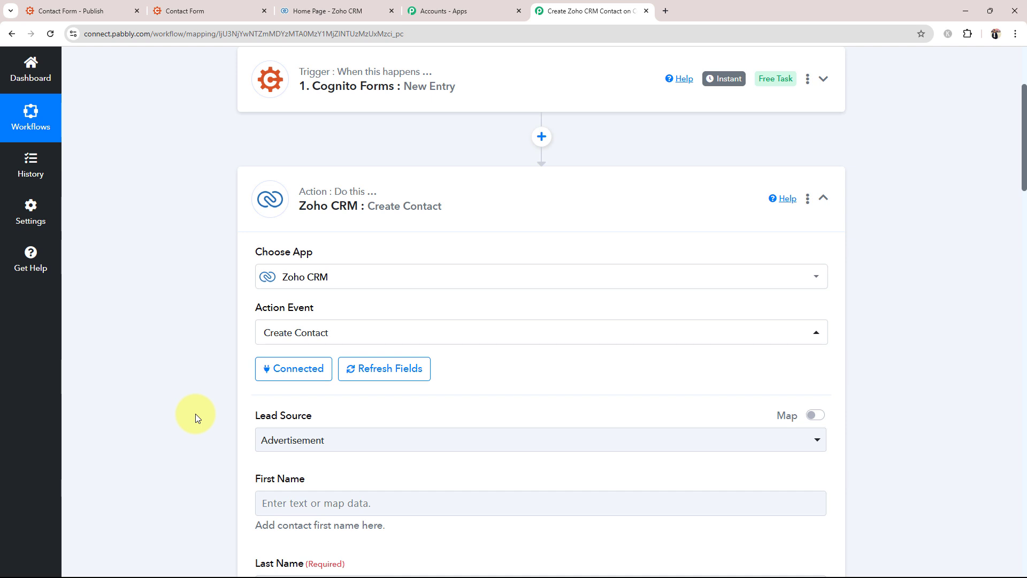
- Check the available lead sources in the Create Contact action and choose Advertisement as the Lead Source
scroll(249, 431, down, 5)
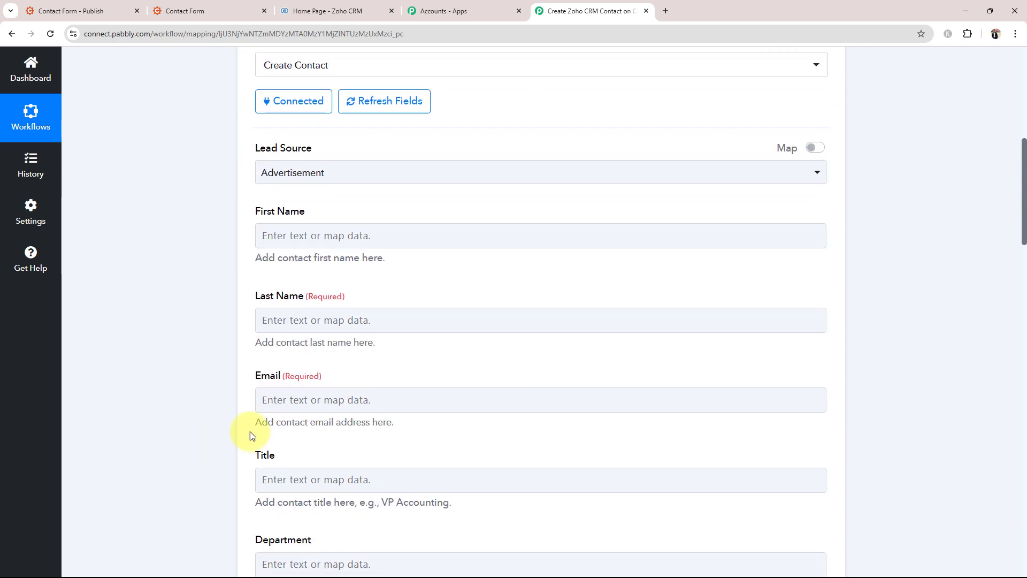
click(279, 177)
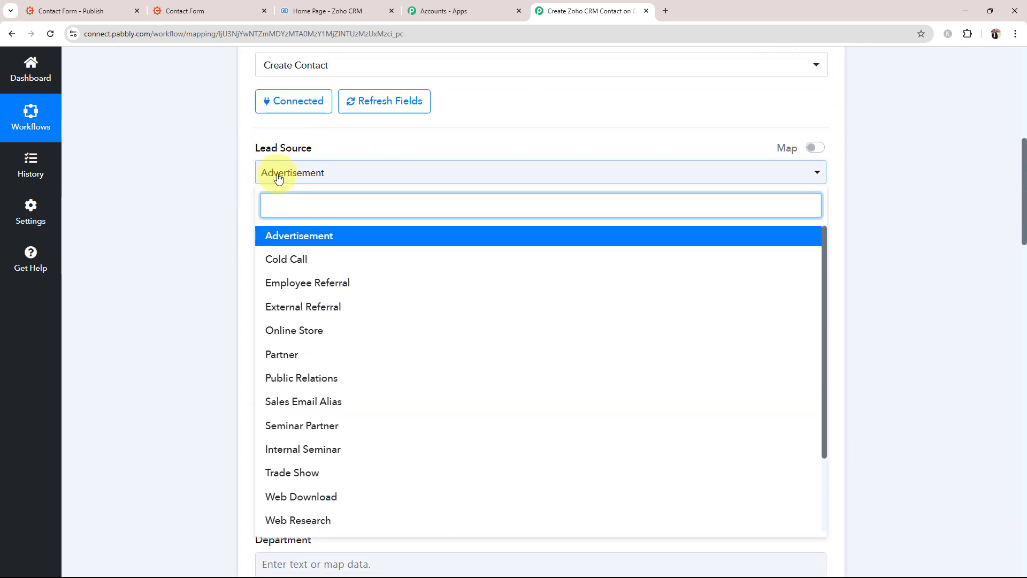
scroll(374, 353, down, 3)
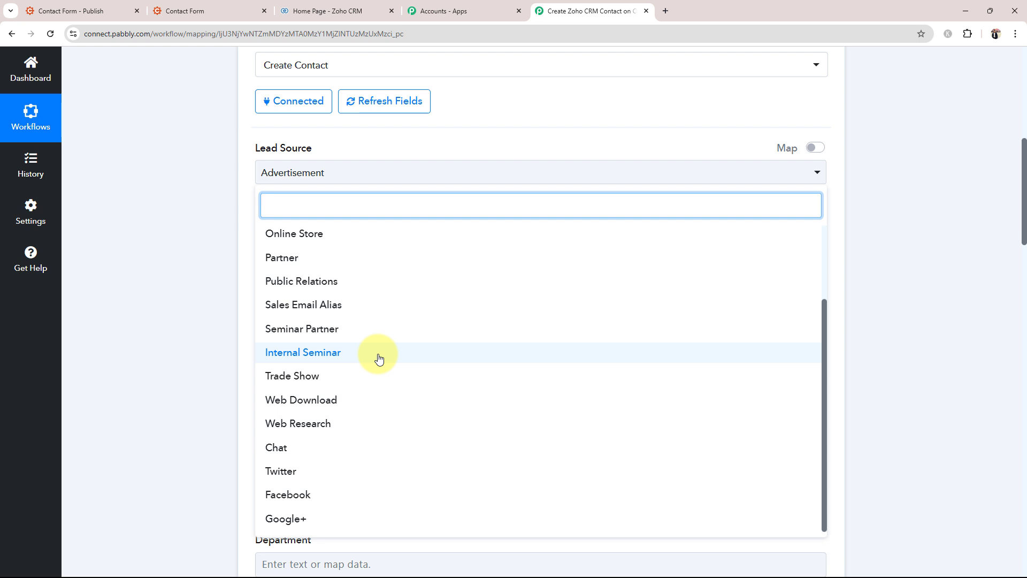
scroll(379, 358, up, 3)
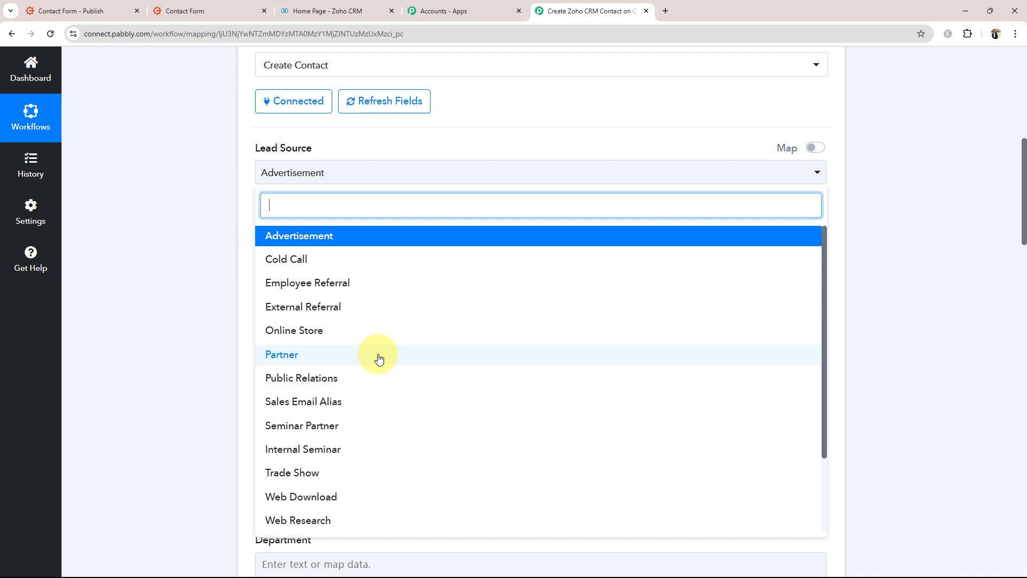
scroll(378, 358, down, 3)
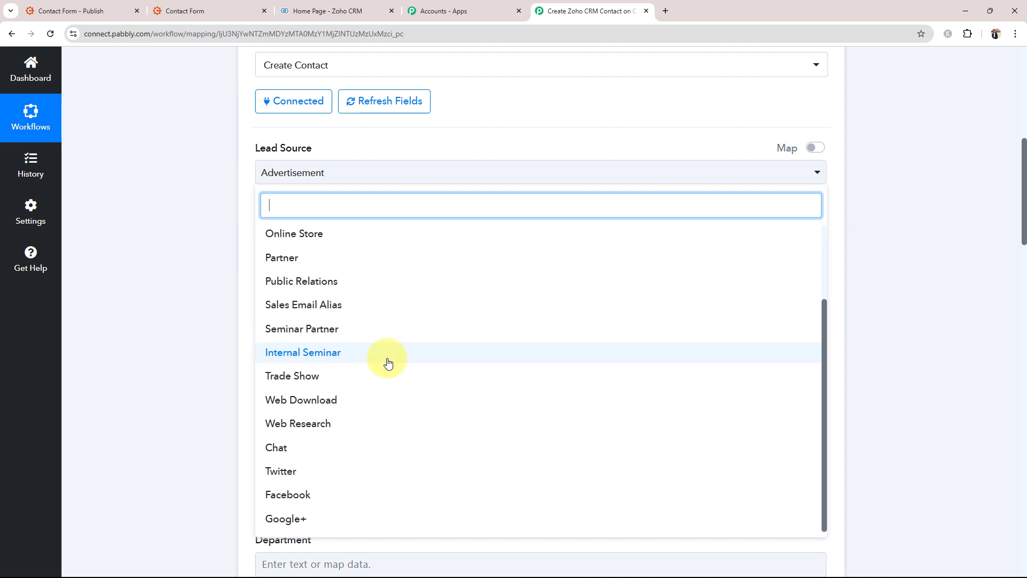
scroll(321, 375, up, 3)
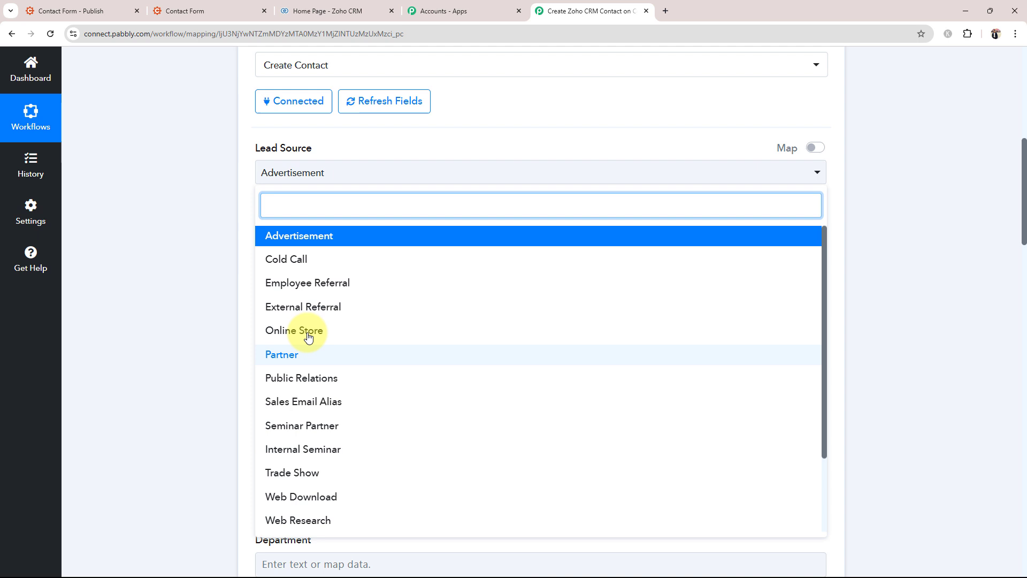
click(306, 244)
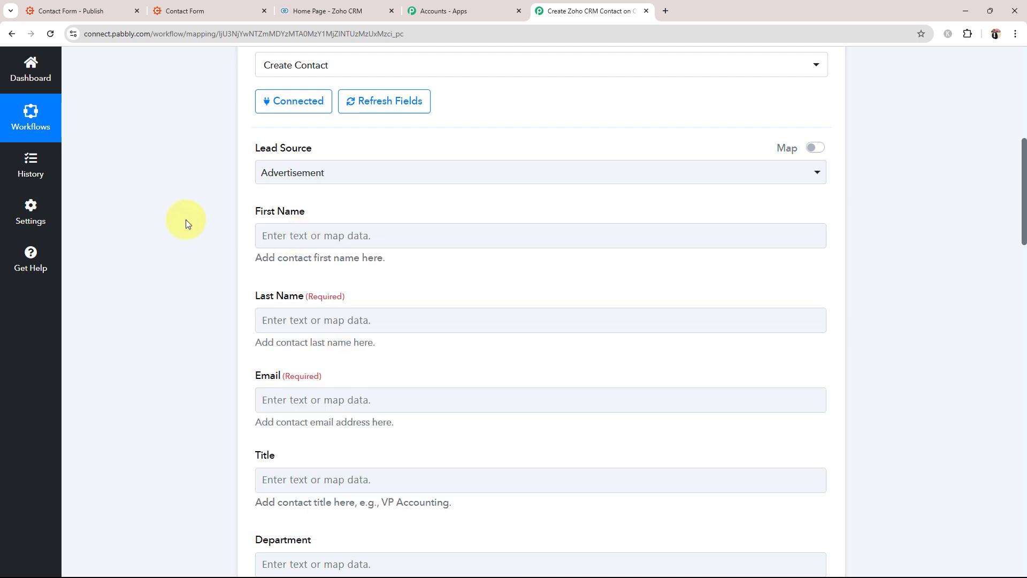
- Map the contact's First Name to the Name2 First value from the Cognito Forms New Entry trigger
scroll(209, 220, down, 1)
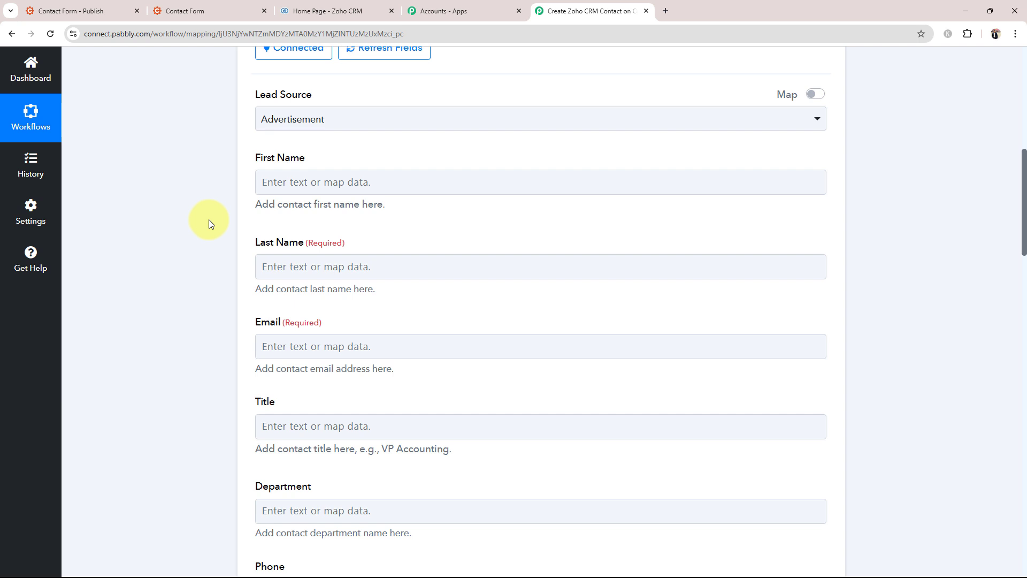
scroll(209, 225, up, 10)
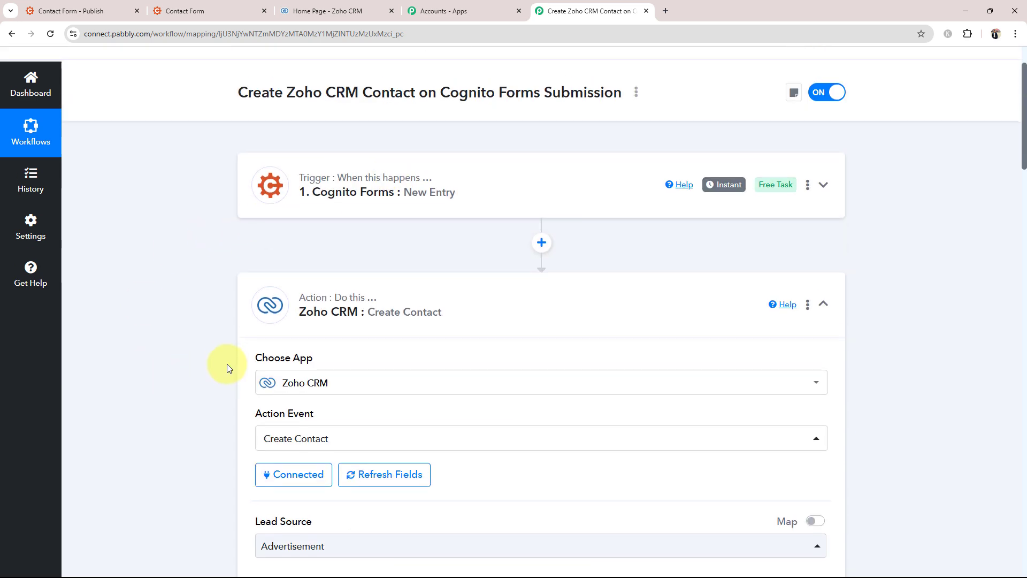
scroll(227, 374, down, 10)
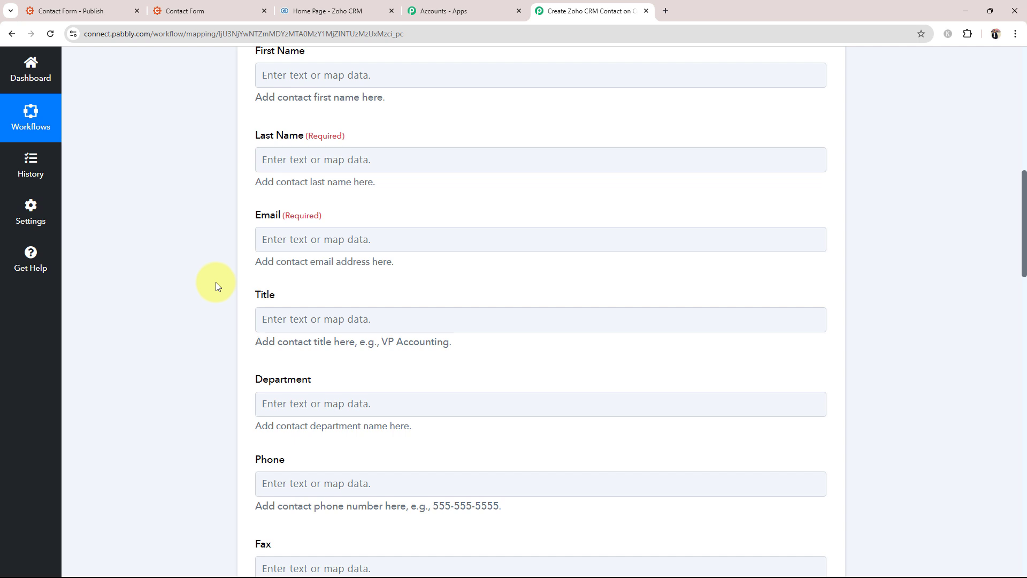
scroll(217, 284, up, 1)
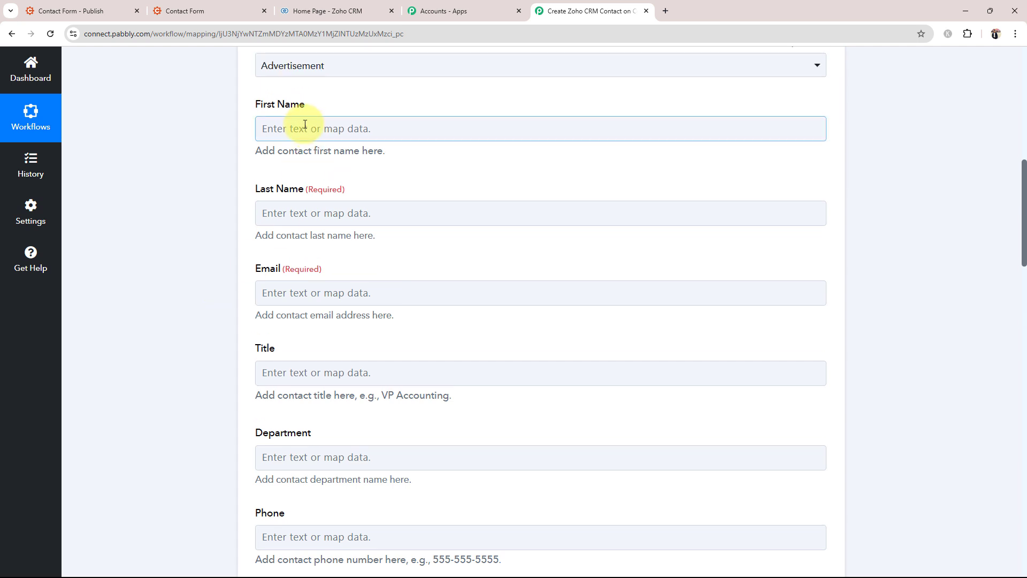
click(305, 126)
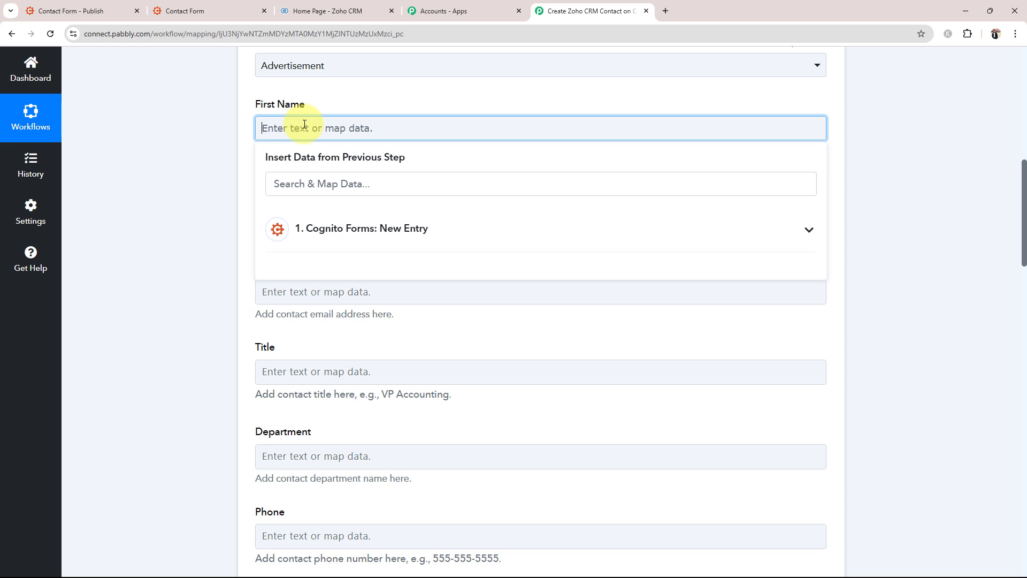
click(809, 232)
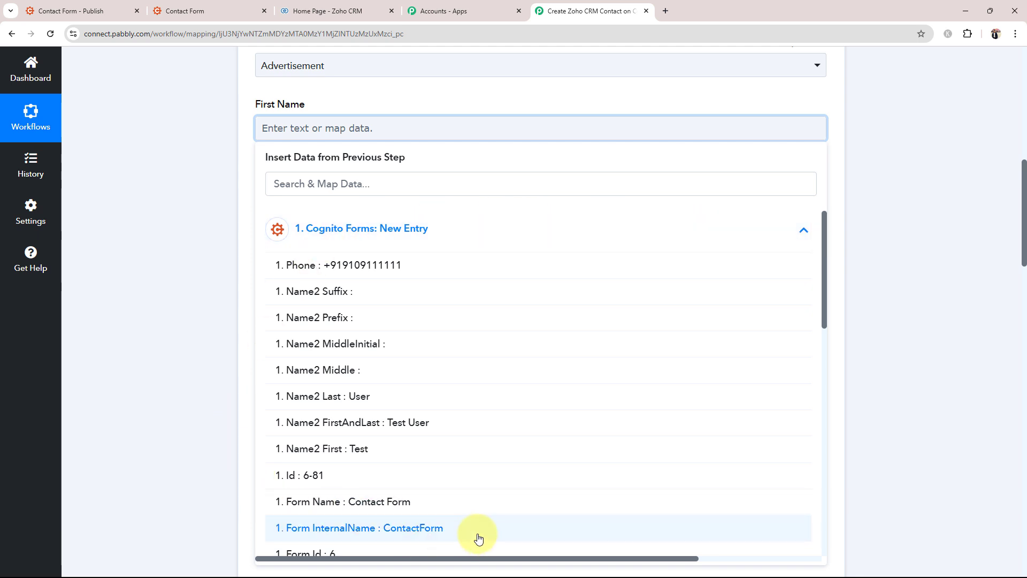
scroll(356, 444, down, 2)
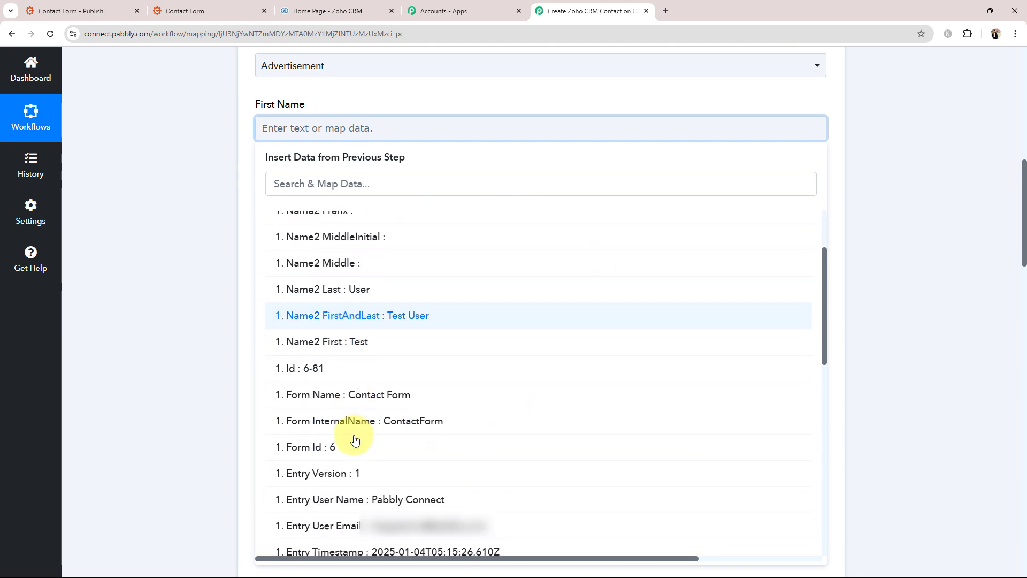
click(322, 351)
click(224, 262)
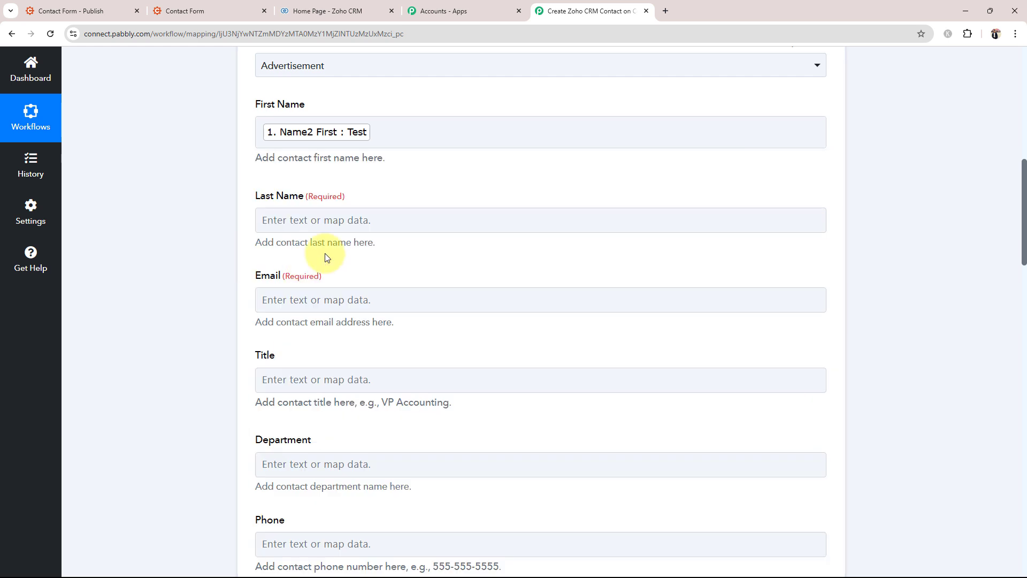
- Map the contact's Last Name to the Name2 Last value from the Cognito Forms trigger
click(278, 225)
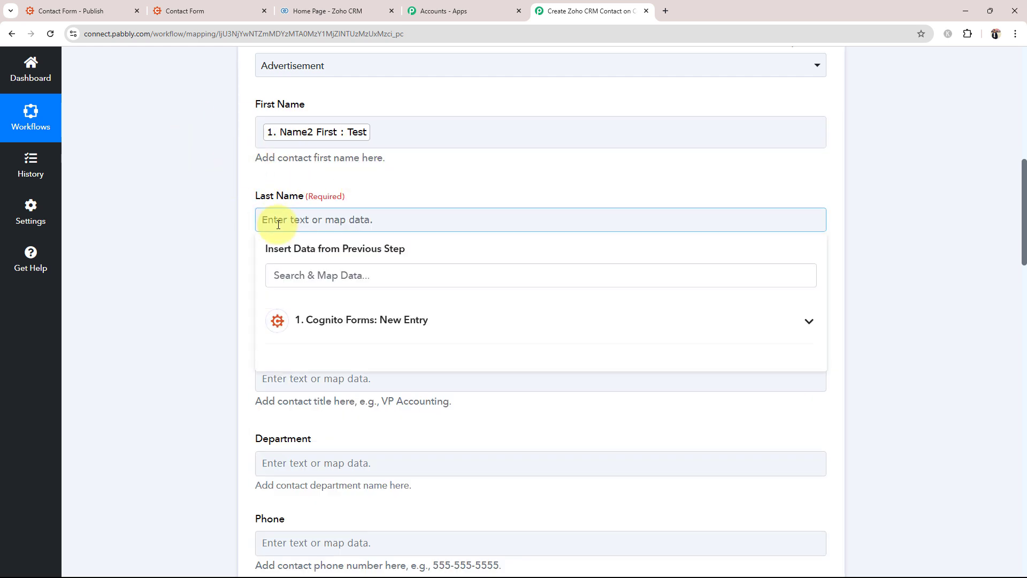
click(307, 329)
scroll(385, 498, down, 6)
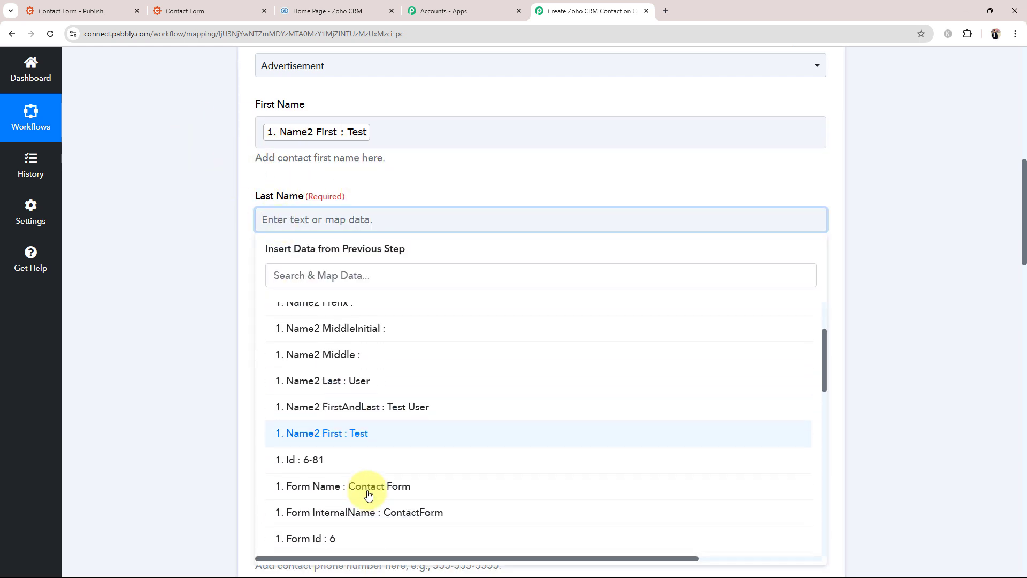
scroll(368, 495, up, 6)
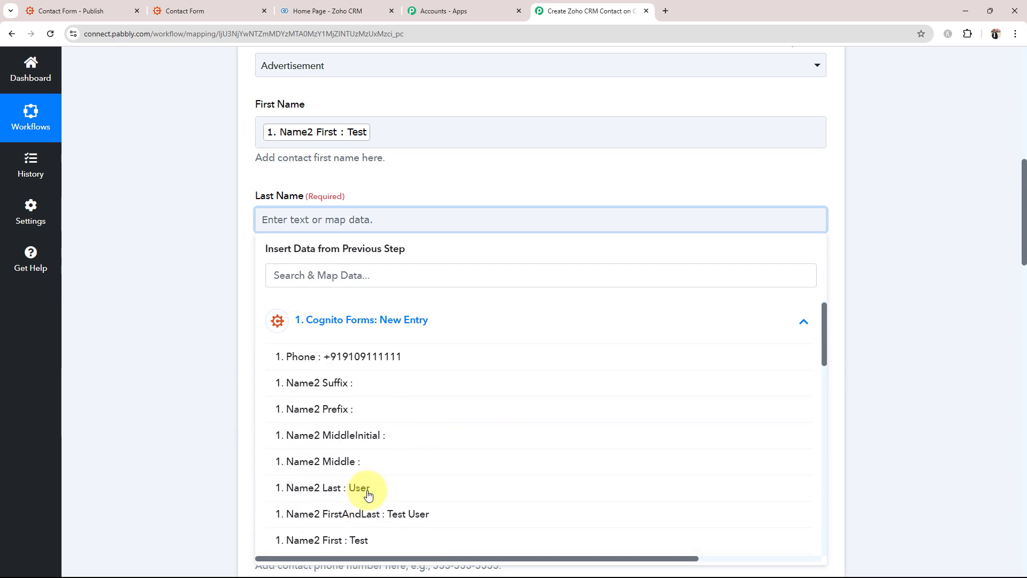
click(293, 486)
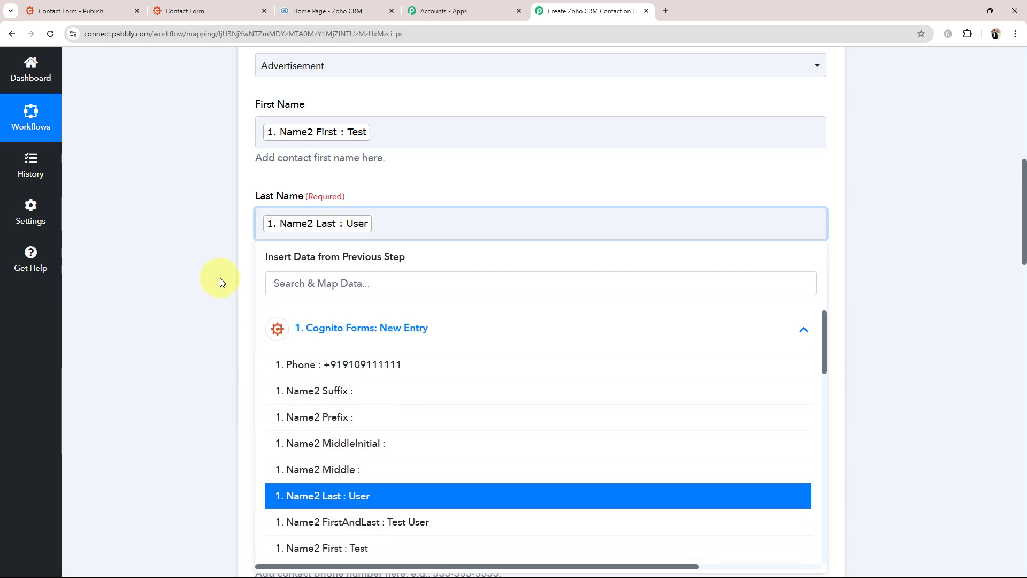
- Search the trigger data for "@" and map the contact's Email to the Cognito Forms Email value
scroll(171, 346, down, 2)
click(320, 193)
click(293, 315)
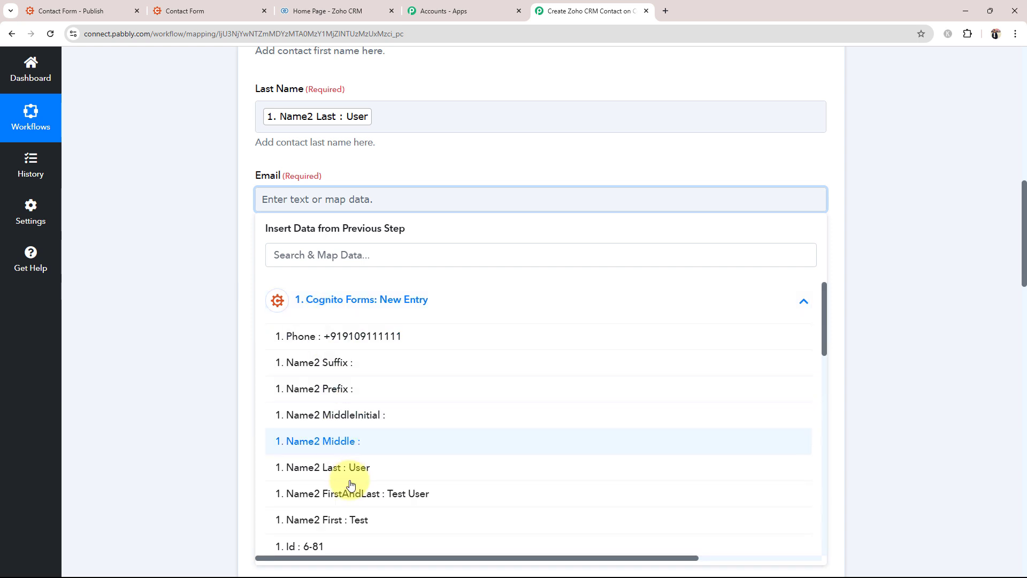
scroll(349, 460, down, 1)
click(310, 254)
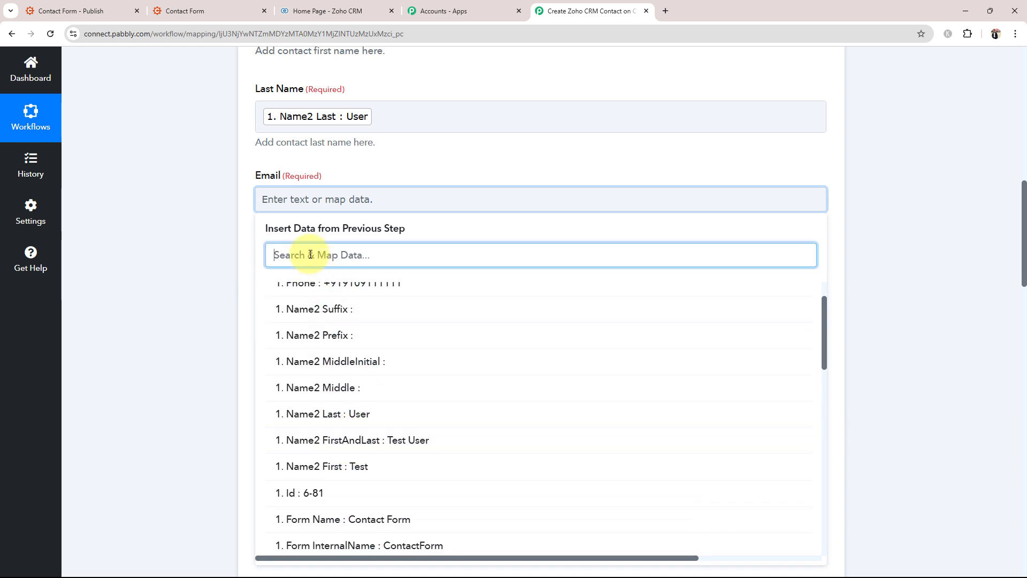
text(@)
click(424, 360)
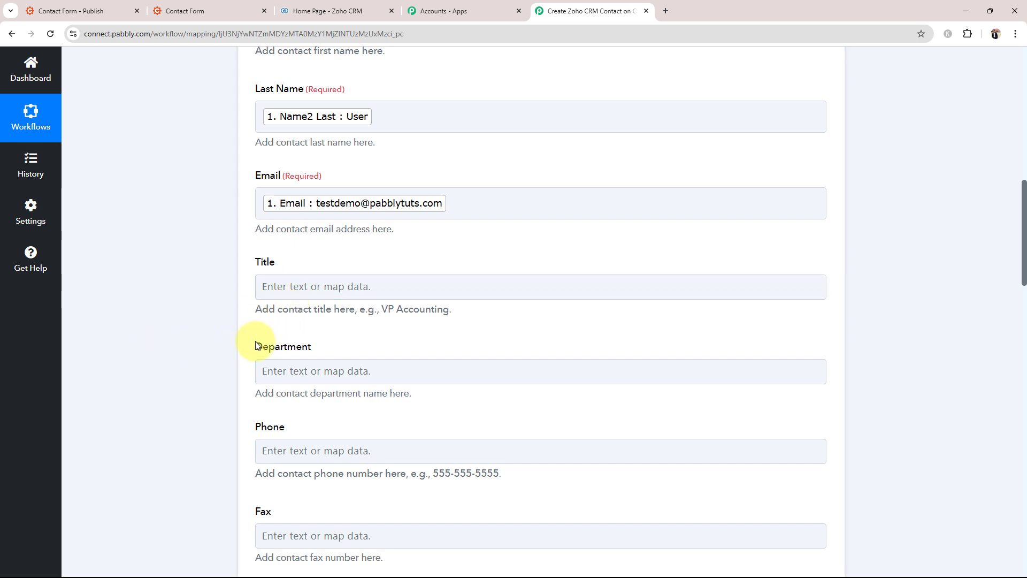
- Map the contact's Mobile field to the Phone value from the Cognito Forms trigger
scroll(257, 345, down, 5)
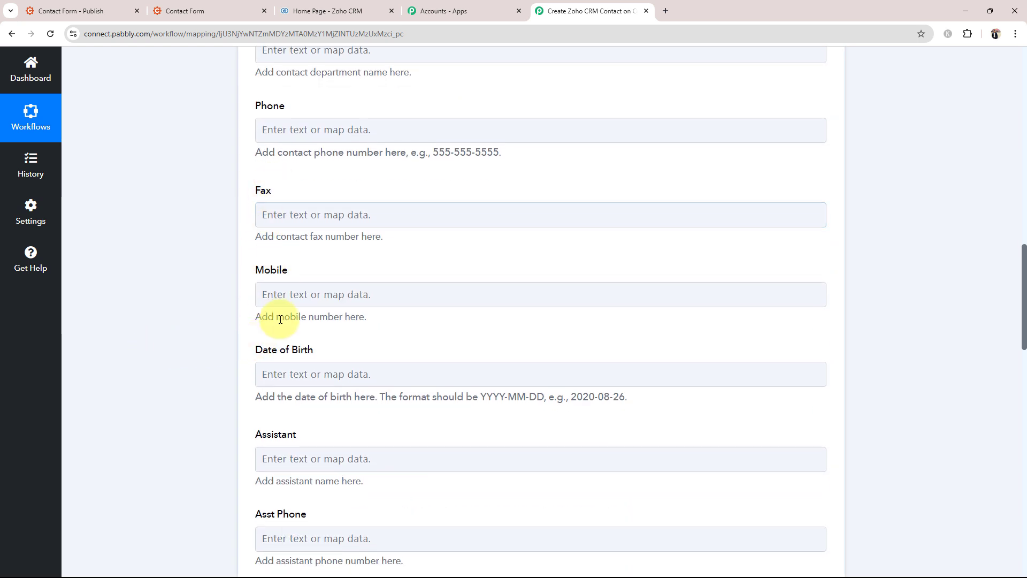
click(286, 301)
click(309, 394)
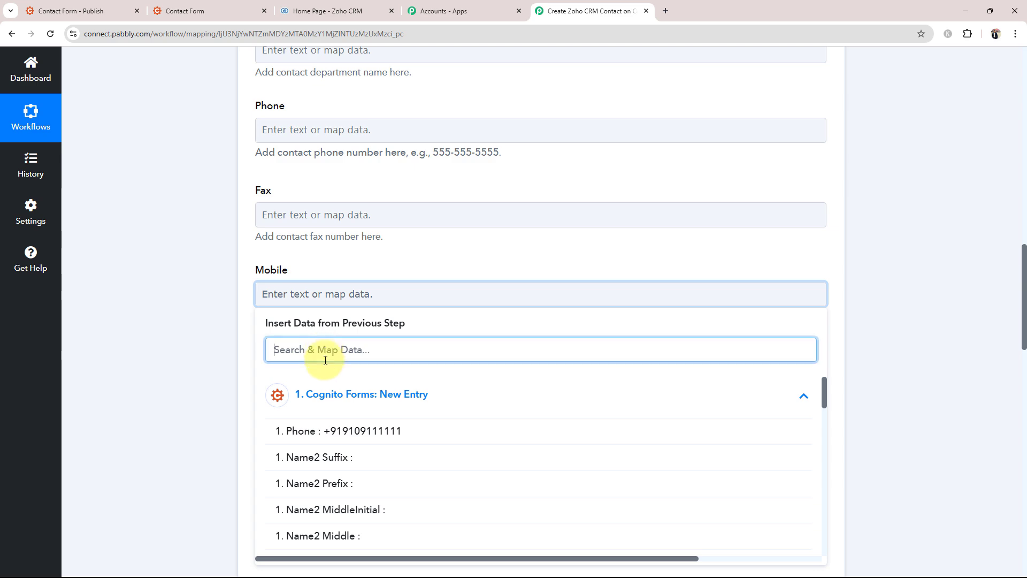
click(337, 431)
- Review the Create Contact fields, including the required Last Name and Email mappings, and briefly check the Zoho CRM home page
scroll(246, 367, down, 9)
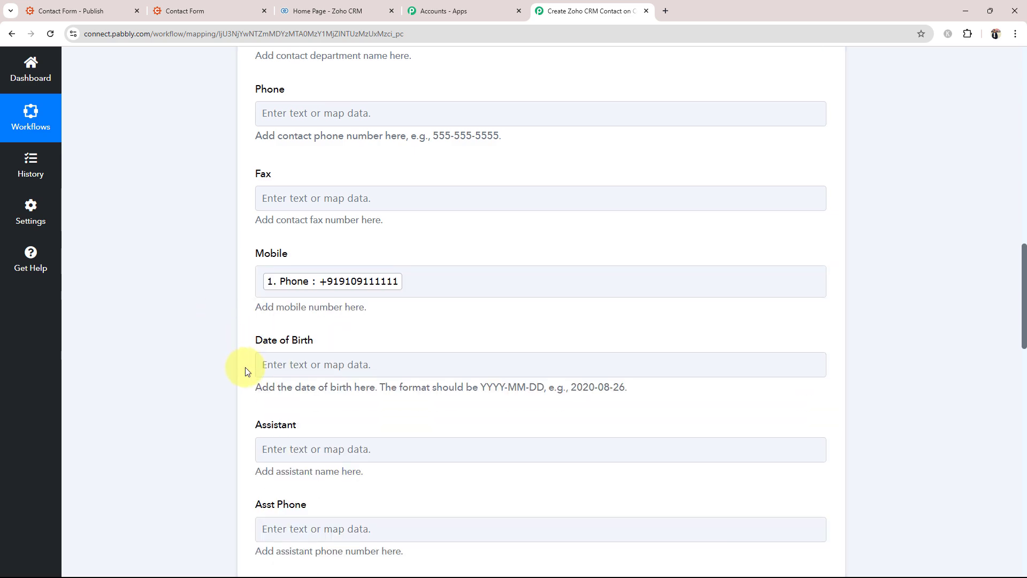
scroll(243, 367, down, 7)
scroll(220, 390, up, 16)
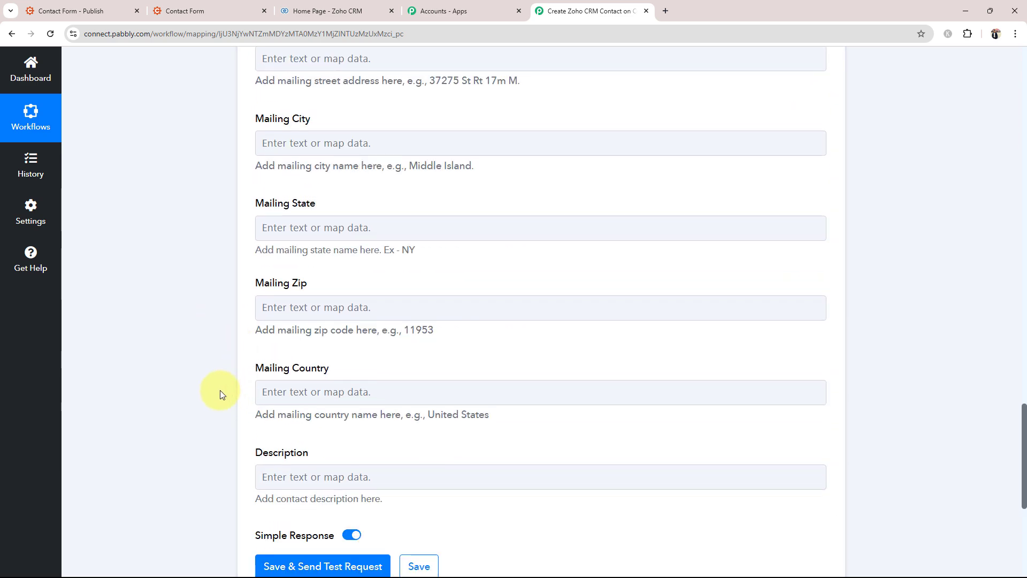
scroll(220, 390, up, 12)
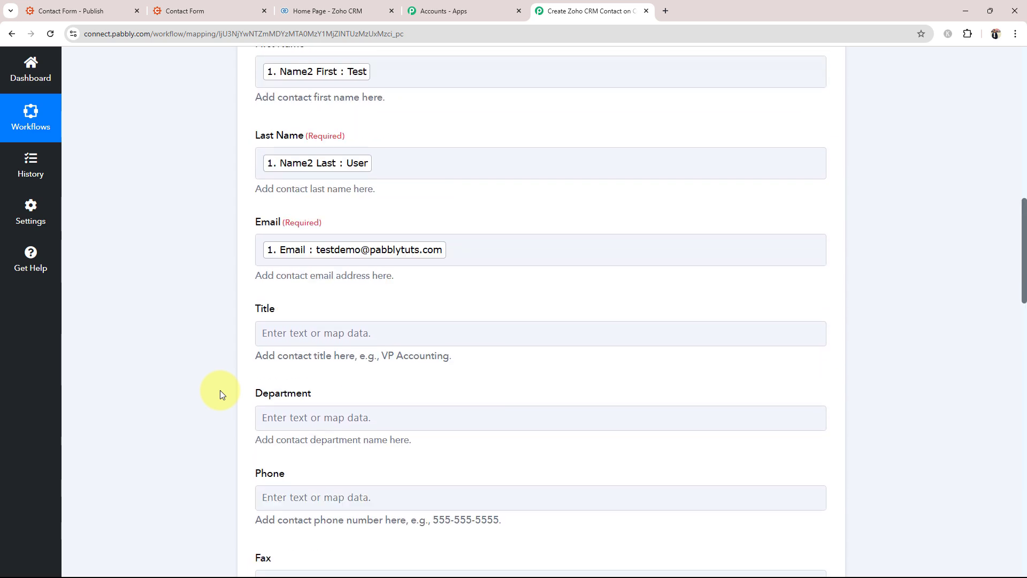
scroll(220, 390, down, 5)
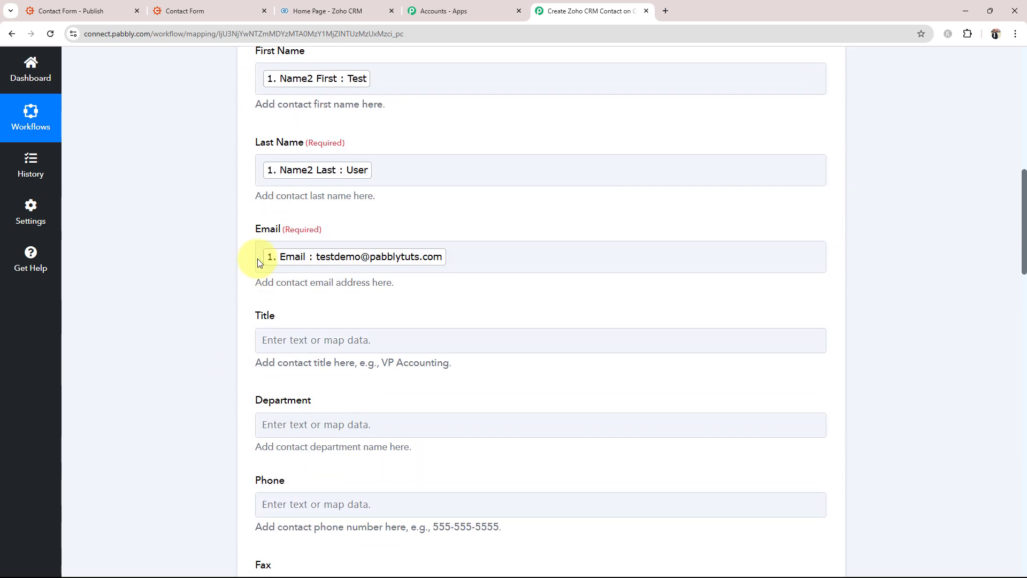
drag(282, 230, 367, 230)
drag(306, 143, 403, 142)
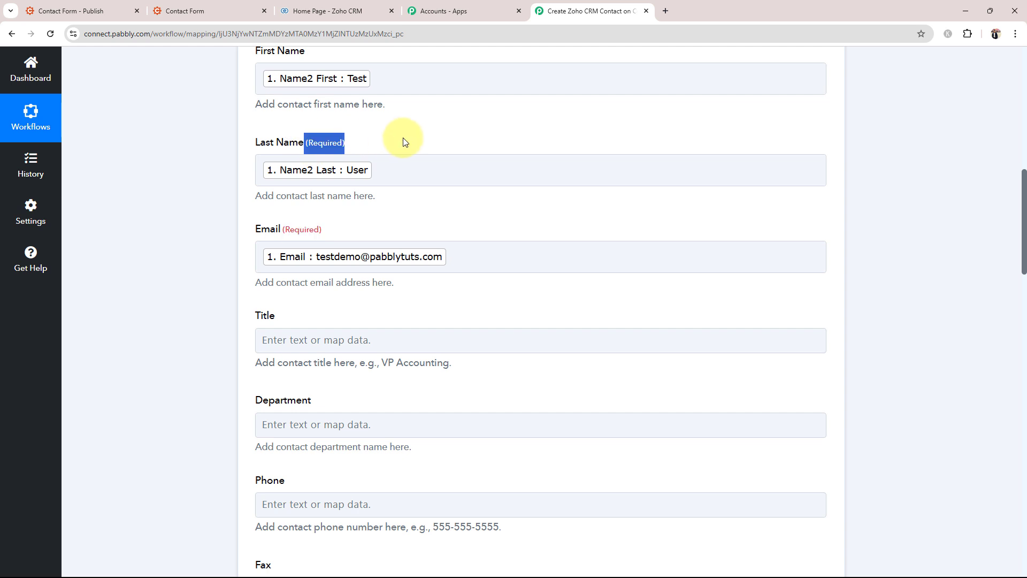
click(160, 310)
scroll(160, 310, up, 2)
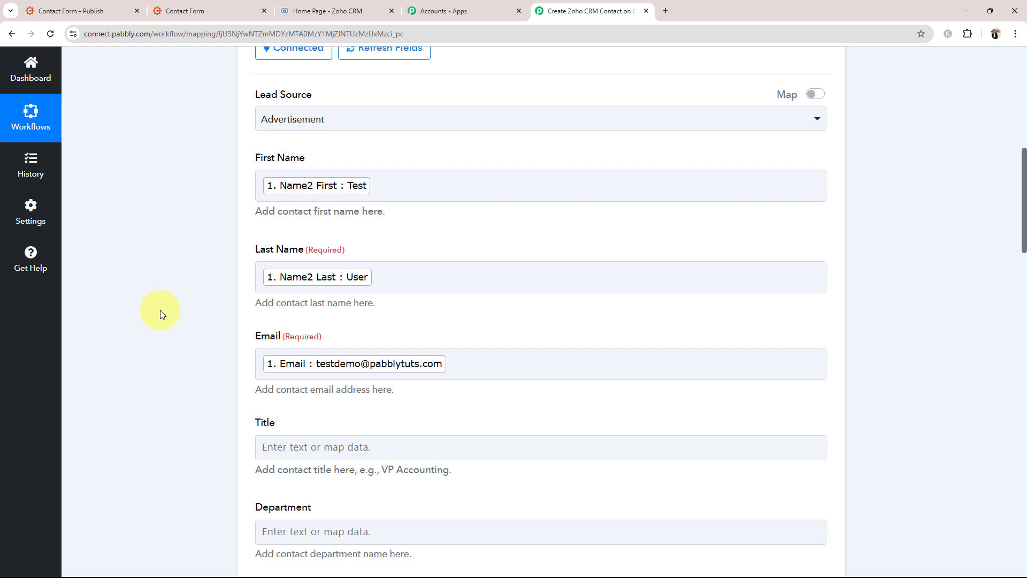
click(258, 281)
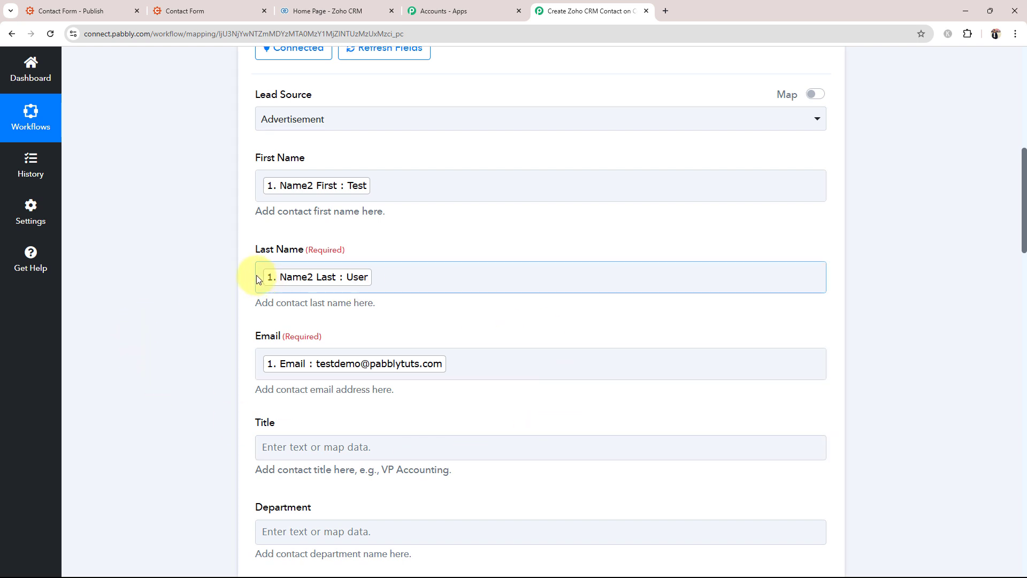
click(262, 302)
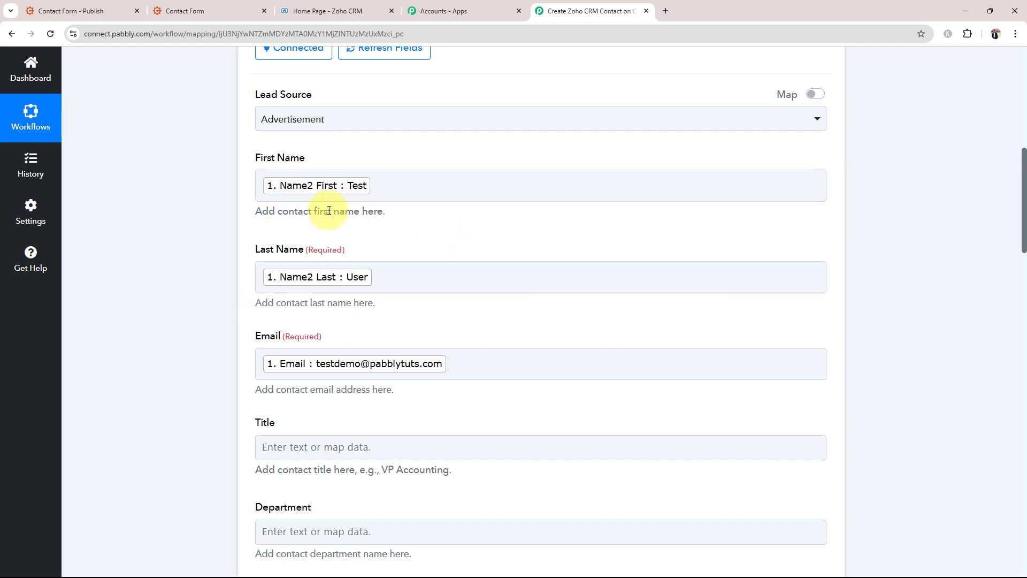
click(298, 6)
click(551, 10)
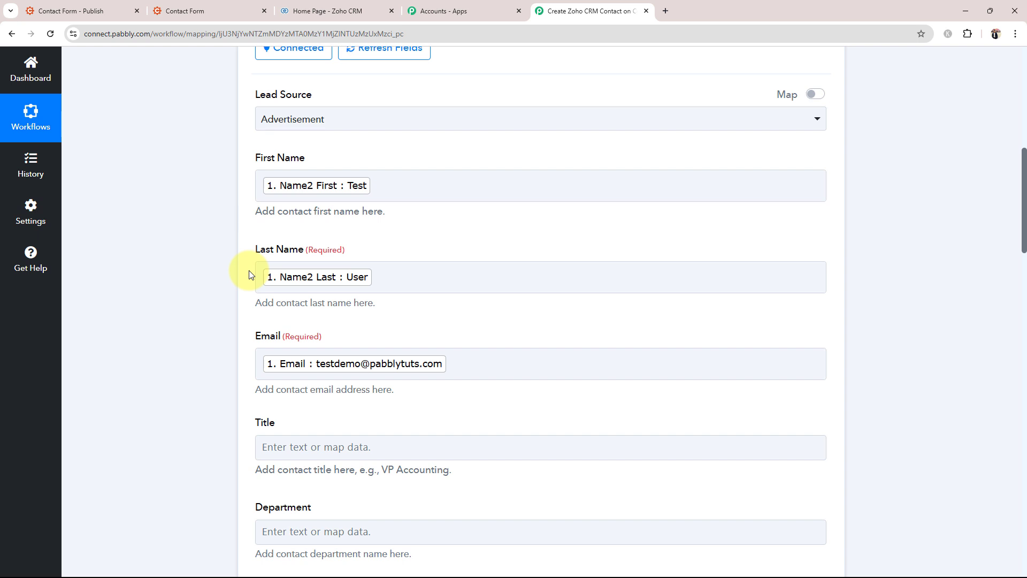
- Add the fixed text "User" after the mapped Name2 Last value in the Last Name field
click(418, 287)
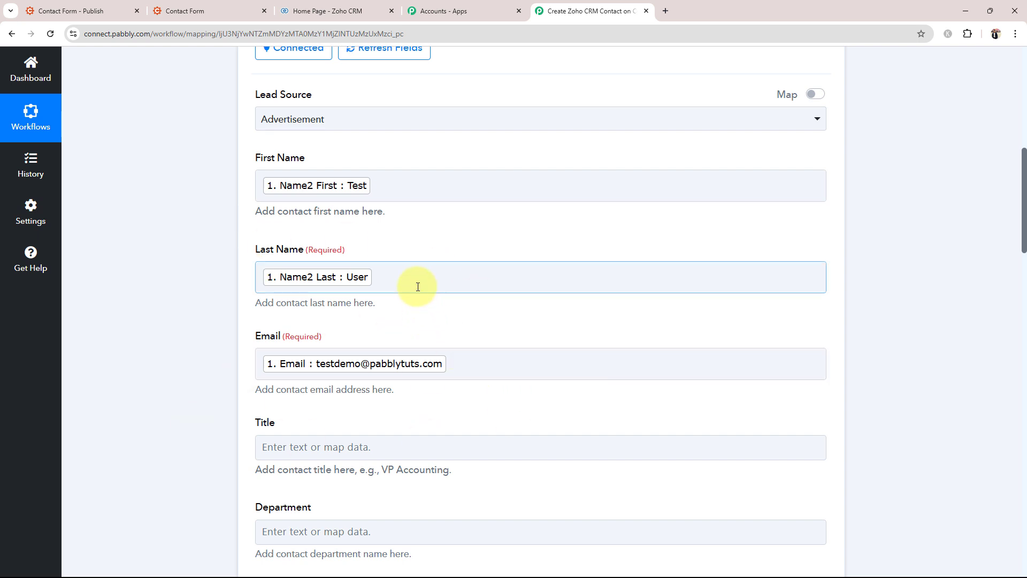
click(417, 287)
text(User)
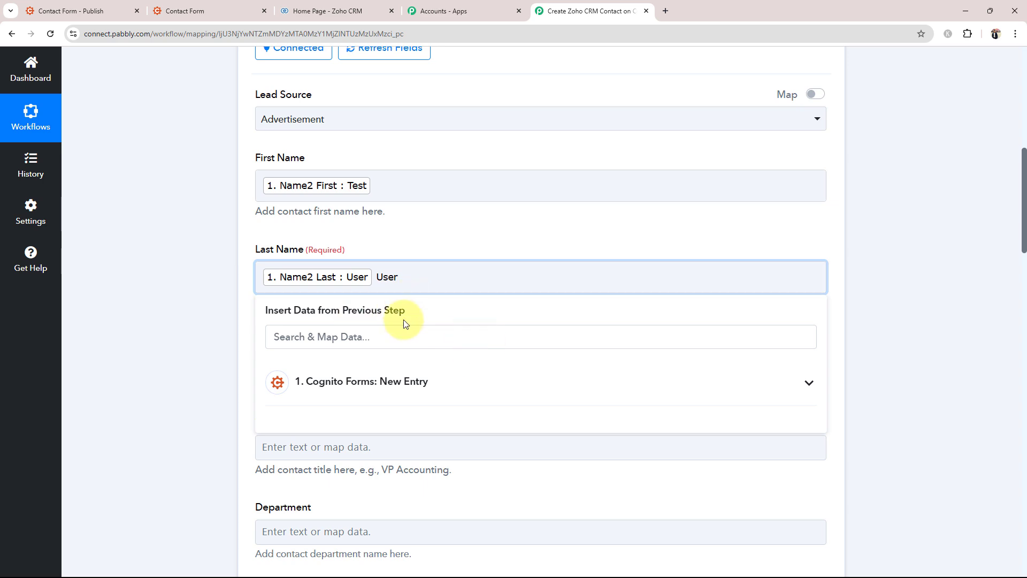
- Remove the fixed text "User" from the Last Name field, keeping only the mapped Name2 Last value
double_click(389, 287)
key(BackSpace)
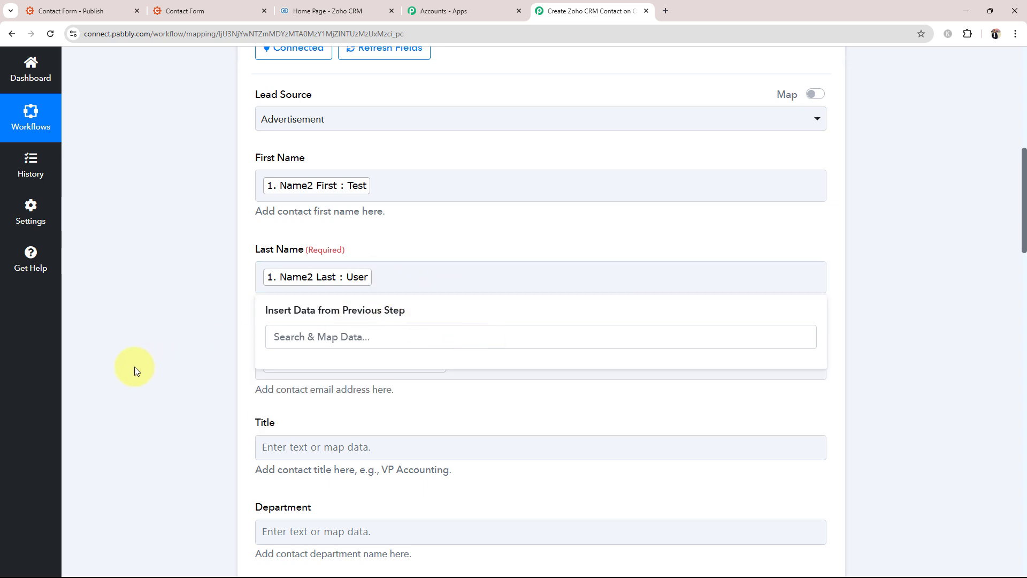
click(134, 367)
- Save the Create Contact action with a test request and check the Message and Status values in its response
scroll(144, 375, down, 15)
scroll(158, 402, down, 14)
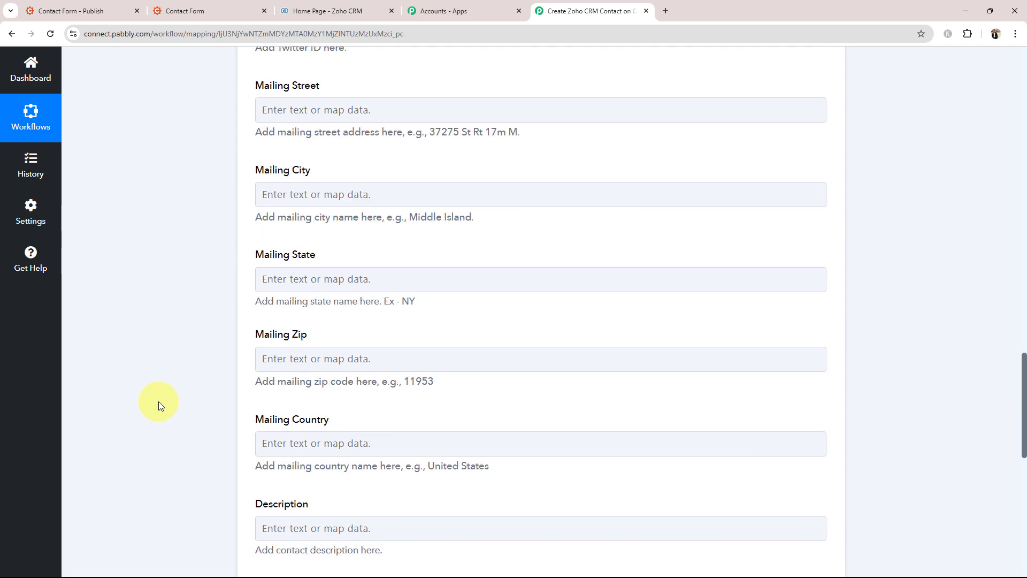
click(329, 298)
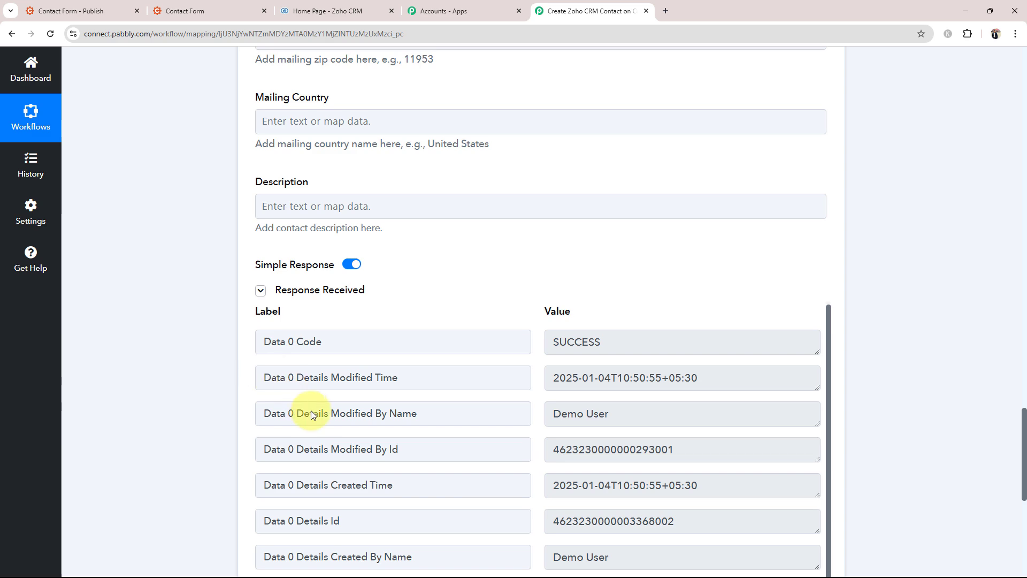
scroll(507, 395, down, 5)
click(647, 362)
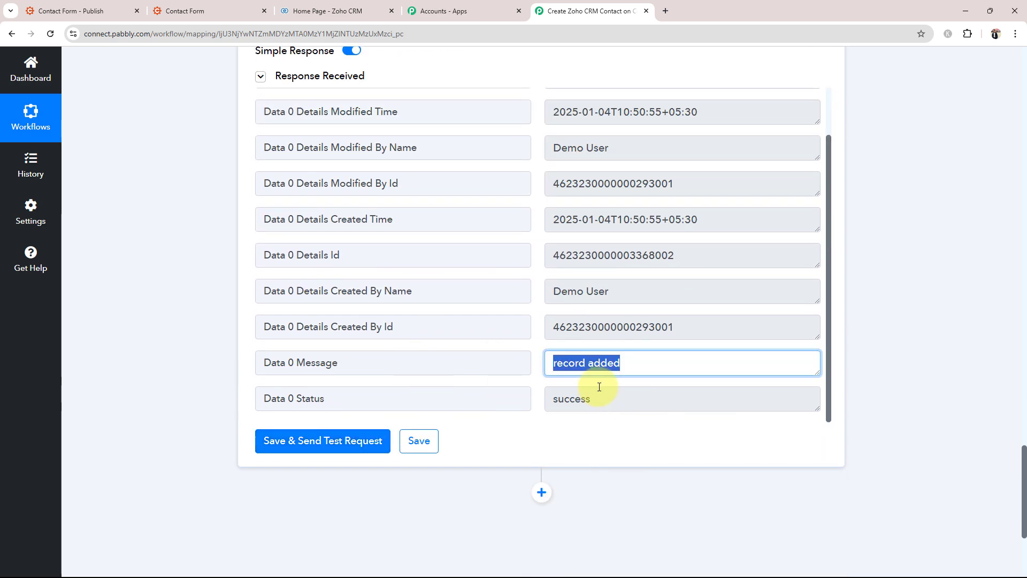
click(610, 396)
- Switch to Zoho CRM, open the newest record in Contacts and review its email, mobile and lead source details
click(343, 10)
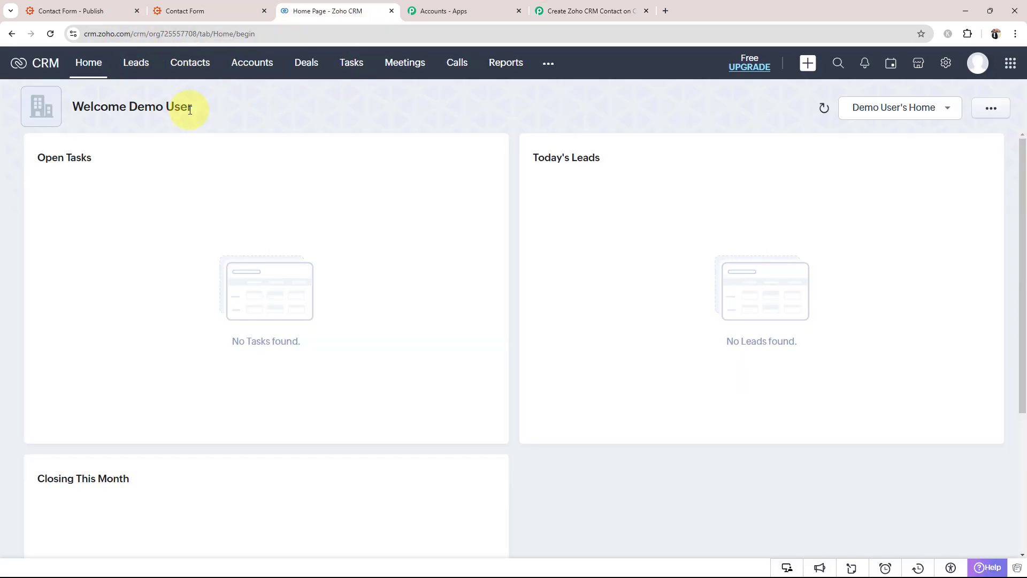
click(190, 63)
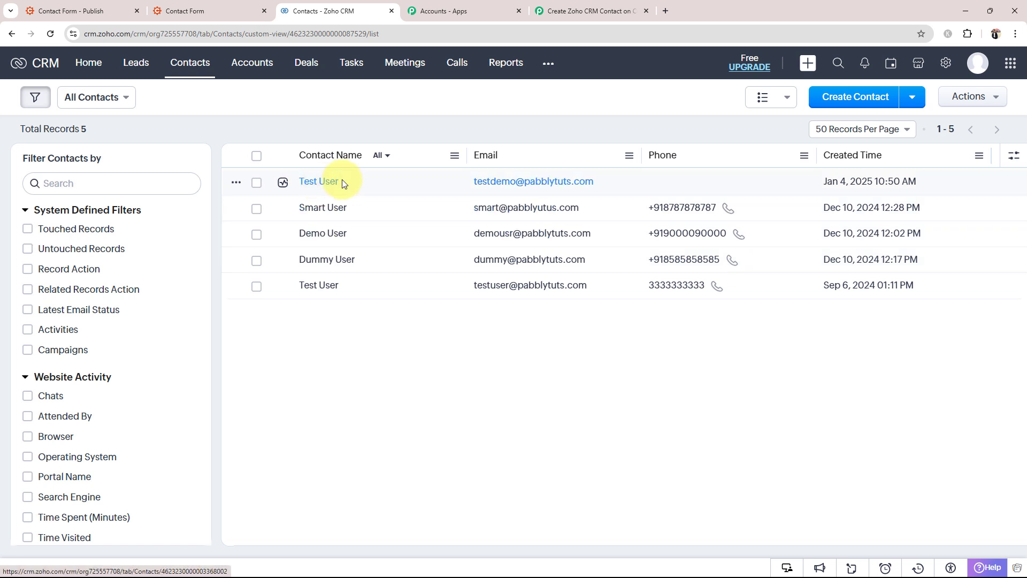
click(317, 185)
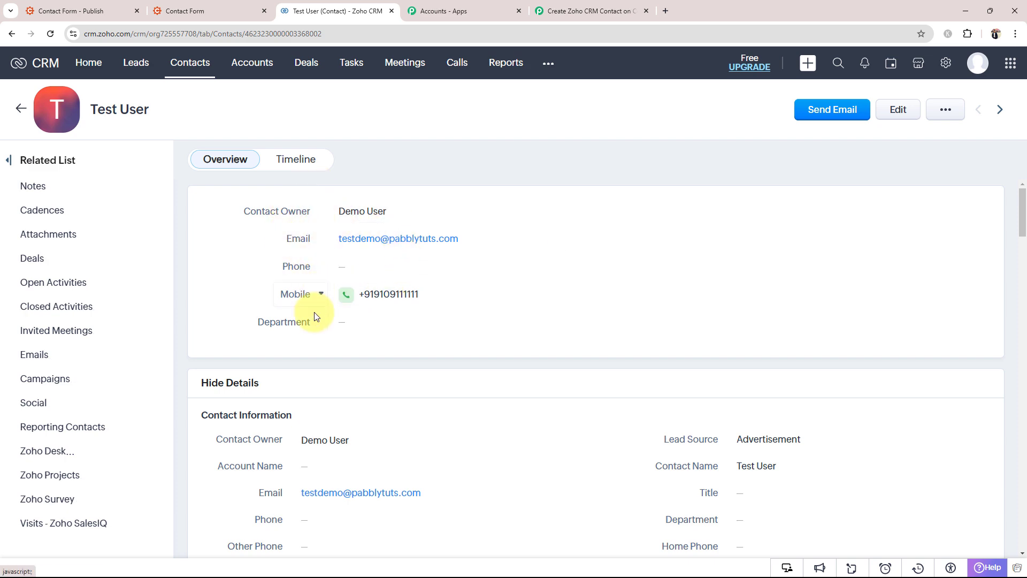
scroll(367, 424, down, 10)
scroll(374, 424, up, 10)
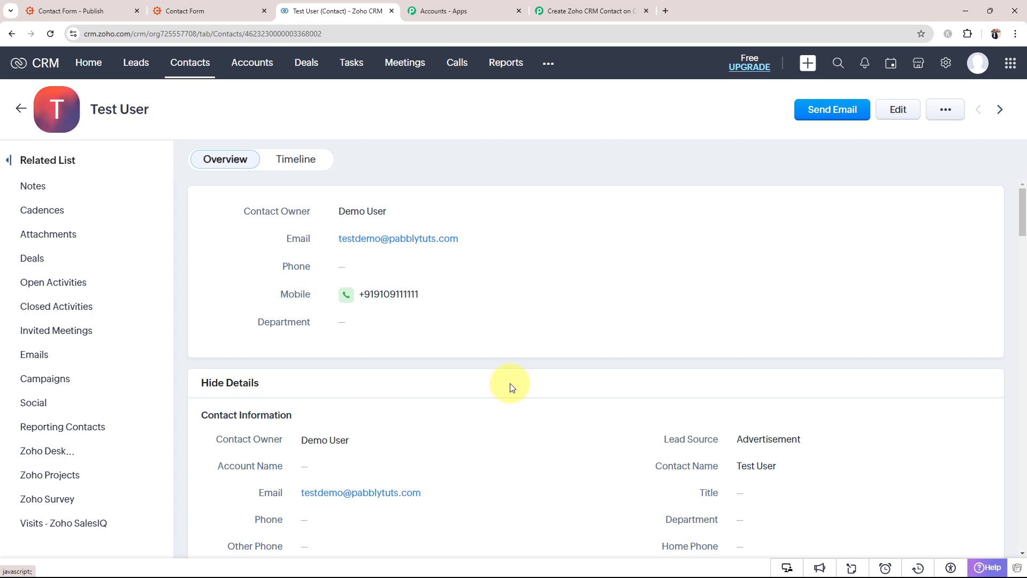
- Return to the Pabbly Connect workflow and collapse the Zoho CRM Create Contact action
click(586, 10)
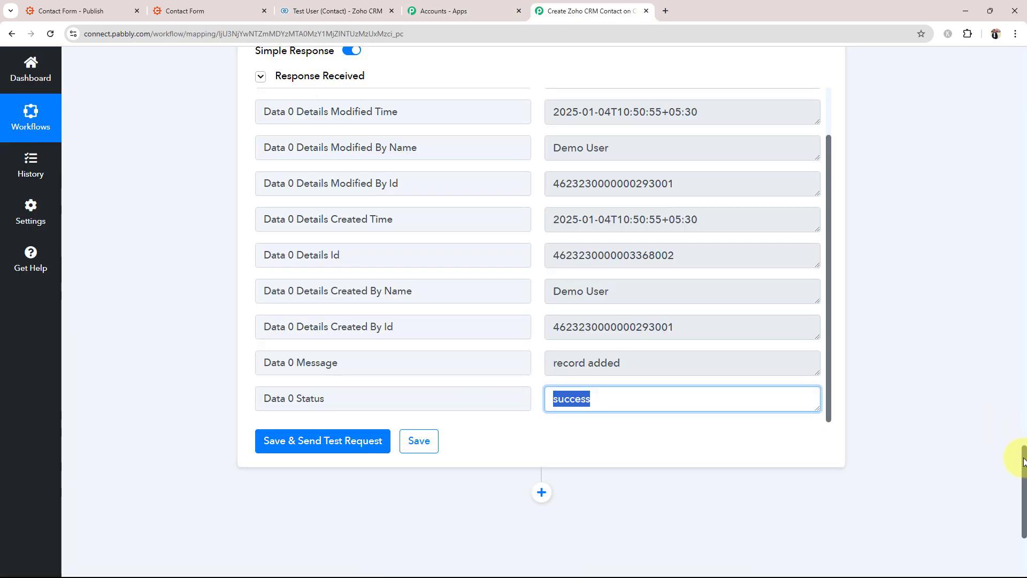
drag(1022, 481, 1025, 129)
scroll(579, 254, up, 9)
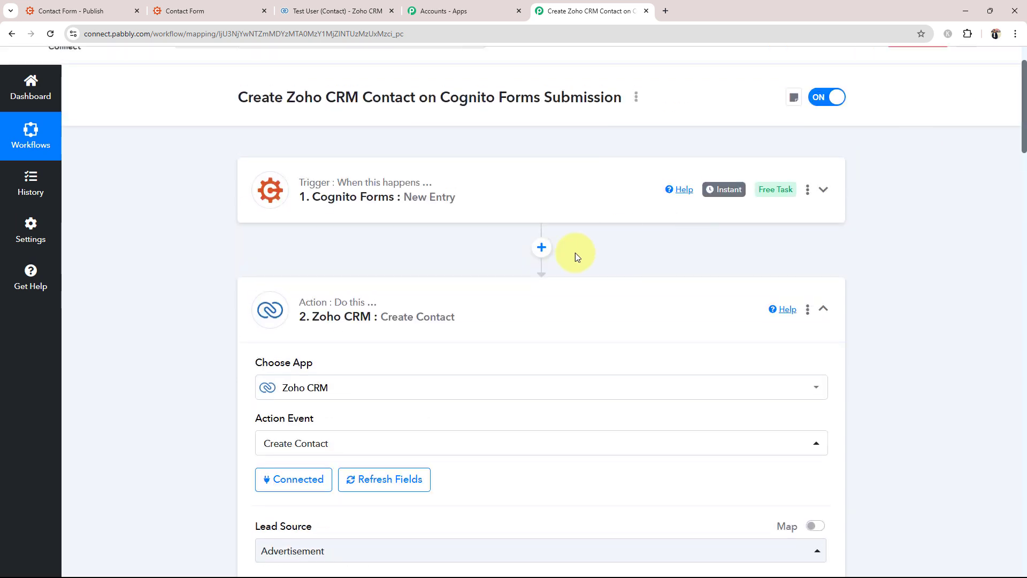
click(413, 337)
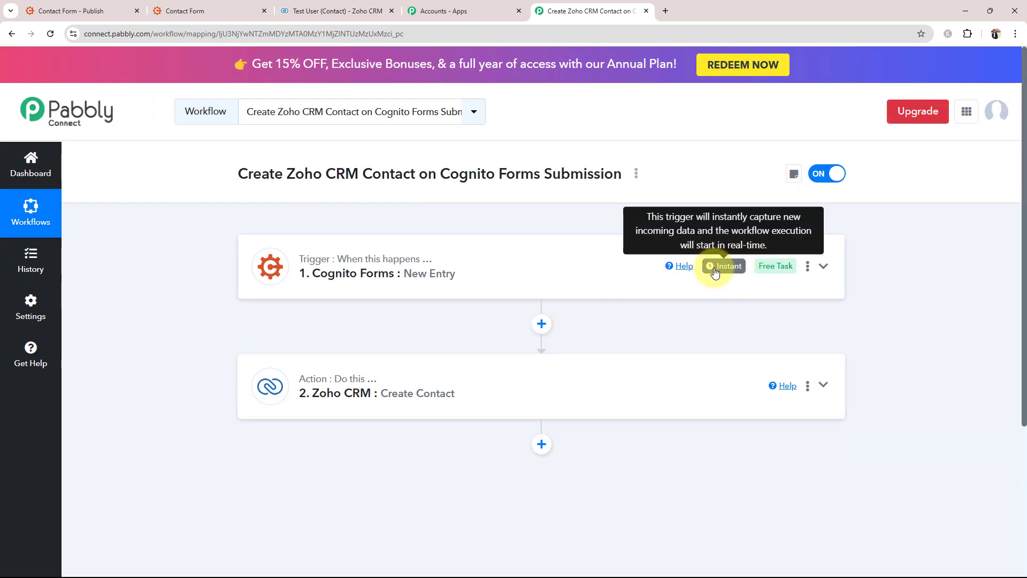